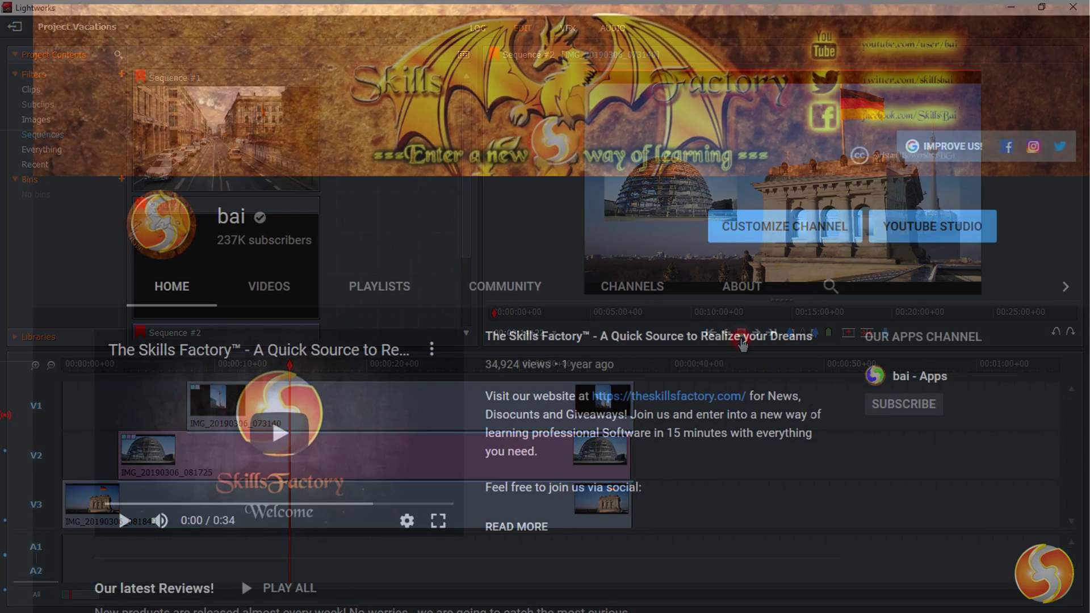
Scroll the project list, open the Vacations project and switch to the editing workspace
{"action": "scroll", "coordinate": [942, 439], "scroll_direction": "down", "scroll_amount": 5}
{"action": "scroll", "coordinate": [942, 439], "scroll_direction": "down", "scroll_amount": 15}
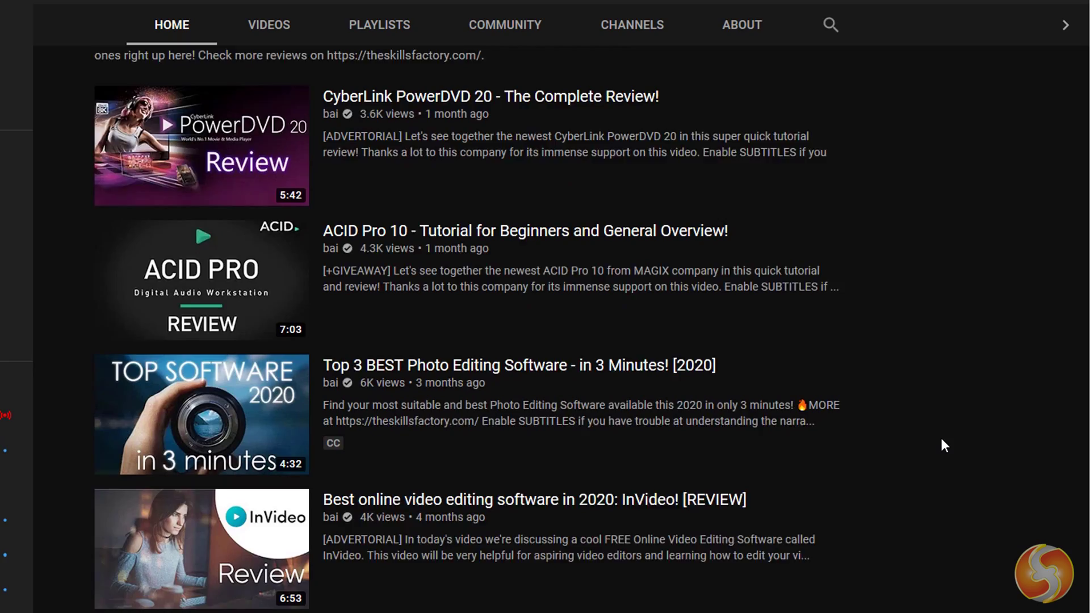
{"action": "scroll", "coordinate": [940, 435], "scroll_direction": "down", "scroll_amount": 3}
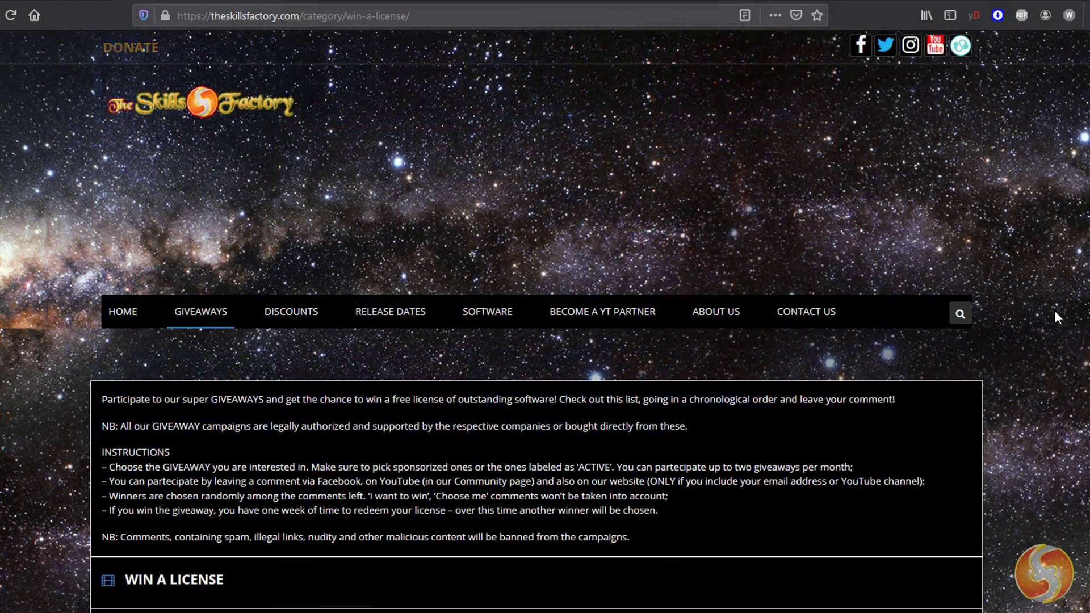
{"action": "scroll", "coordinate": [1055, 310], "scroll_direction": "down", "scroll_amount": 7}
{"action": "scroll", "coordinate": [1054, 310], "scroll_direction": "down", "scroll_amount": 18}
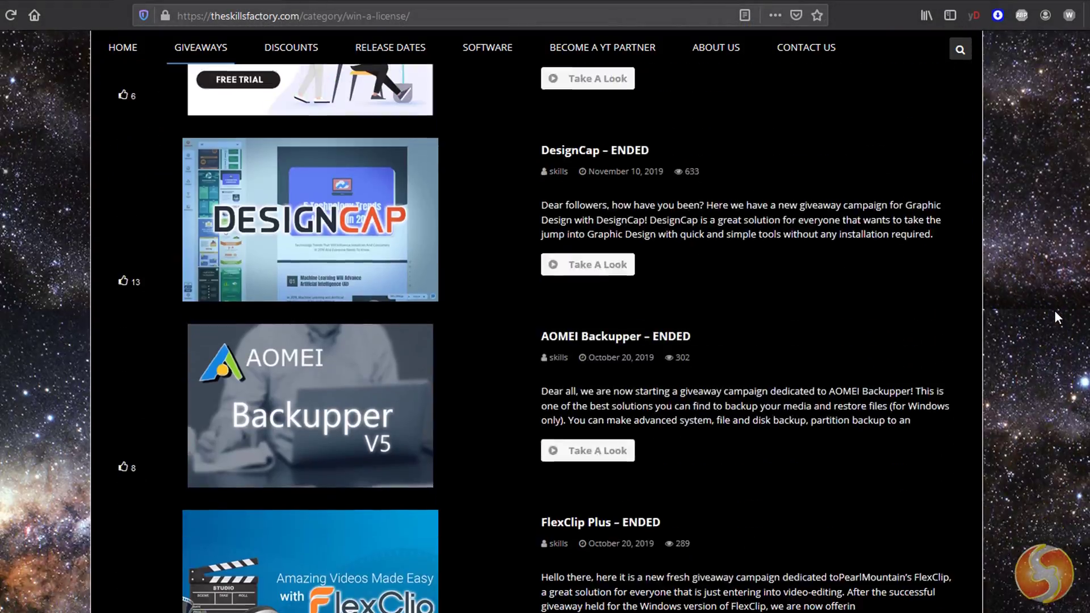
{"action": "scroll", "coordinate": [1054, 310], "scroll_direction": "down", "scroll_amount": 8}
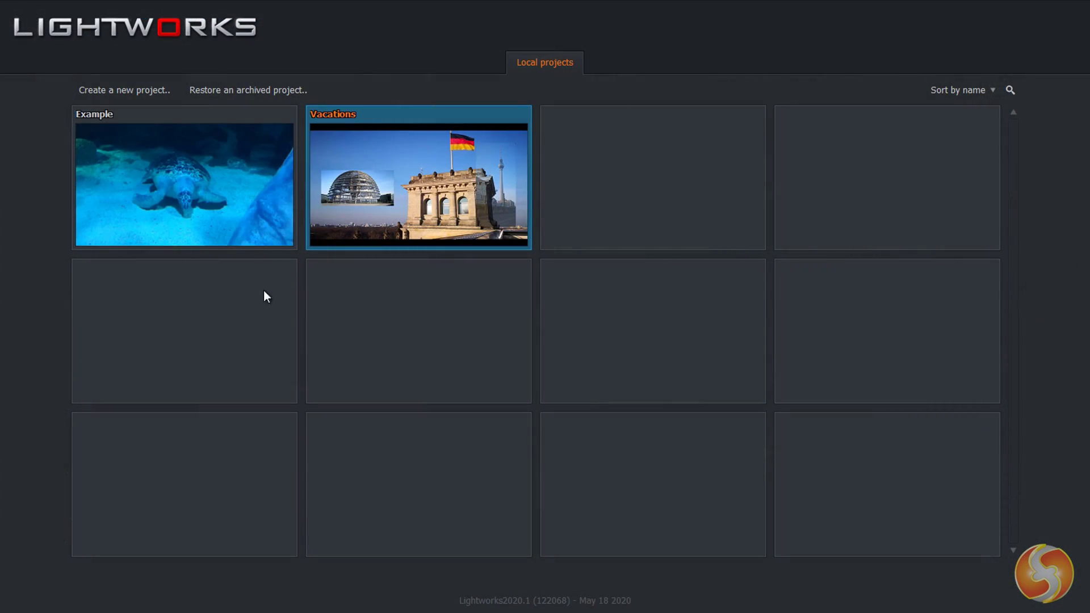
{"action": "left_click", "coordinate": [441, 193]}
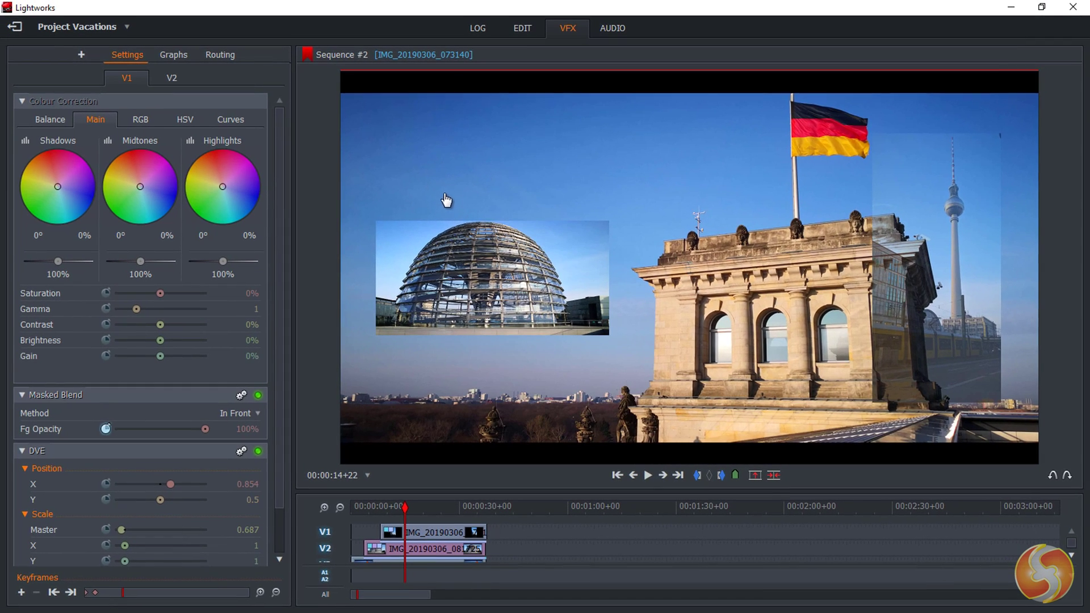
{"action": "left_click", "coordinate": [523, 30]}
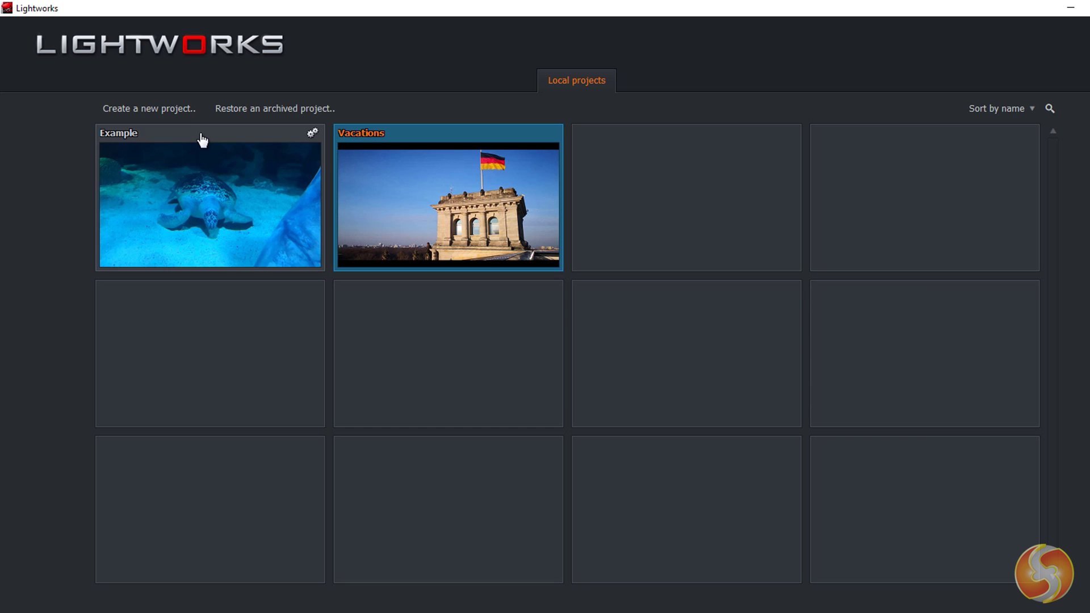
Create project MyProject at 24 fps with the note 'My Project'
{"action": "left_click", "coordinate": [173, 110]}
{"action": "left_click", "coordinate": [681, 292]}
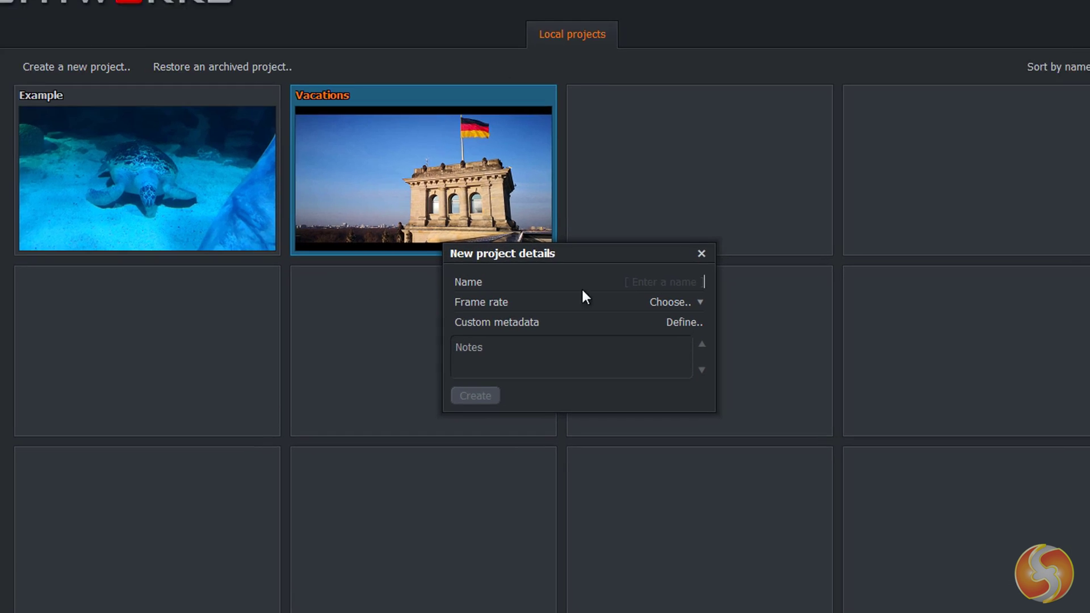
{"action": "type", "text": "MyProject"}
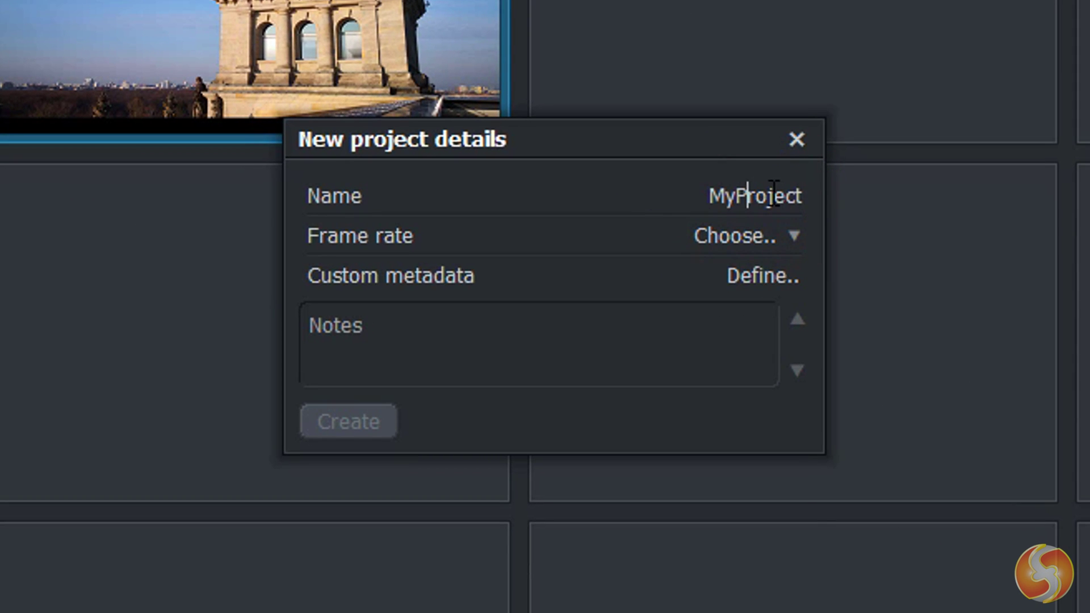
{"action": "left_click", "coordinate": [795, 237]}
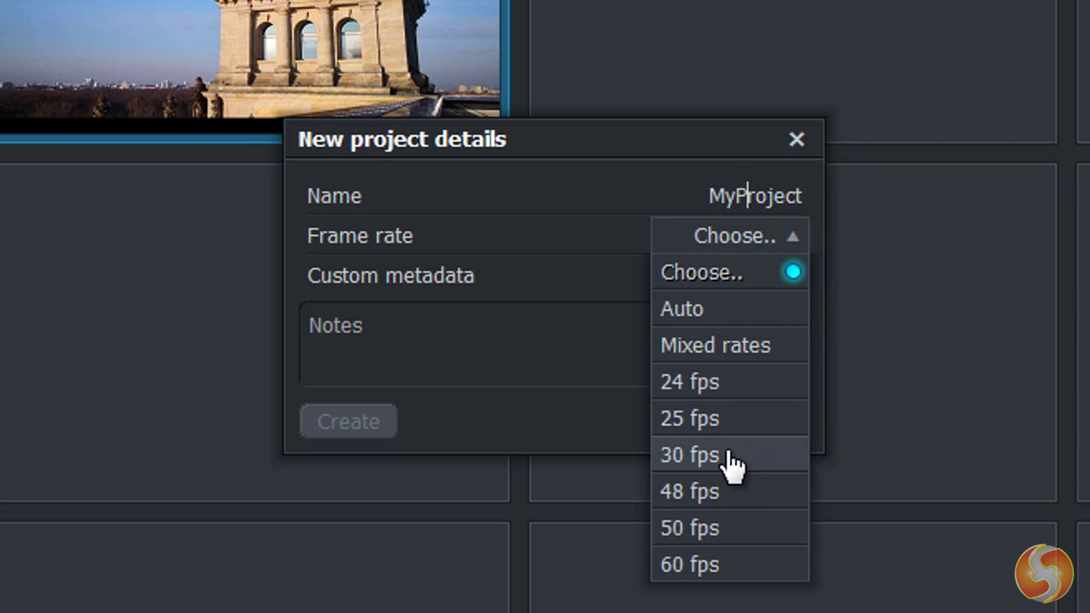
{"action": "left_click", "coordinate": [733, 383]}
{"action": "left_click", "coordinate": [474, 336]}
{"action": "type", "text": "My Project"}
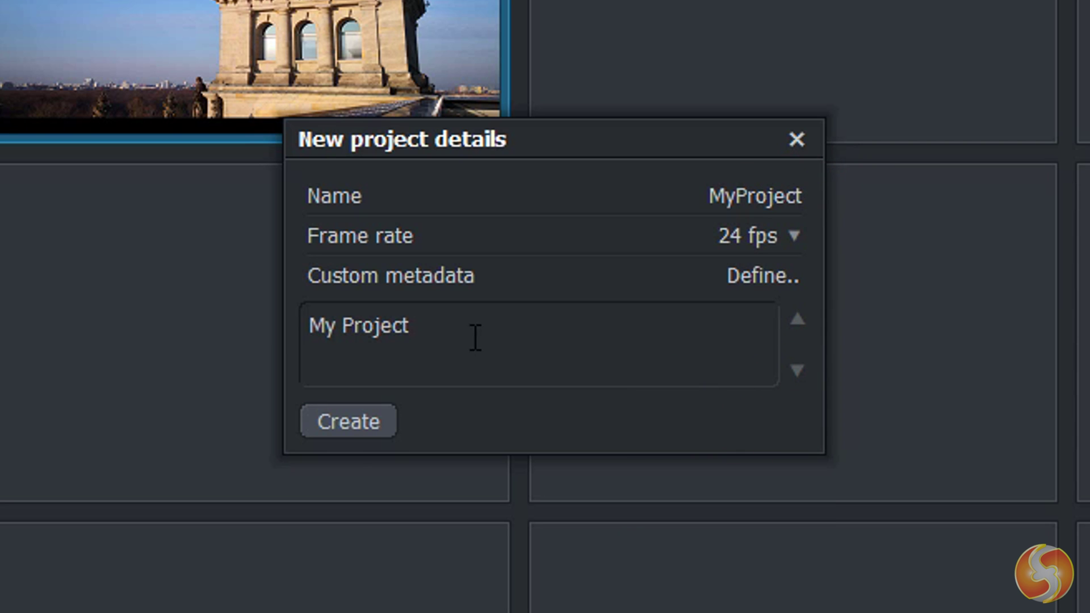
{"action": "left_click", "coordinate": [347, 427]}
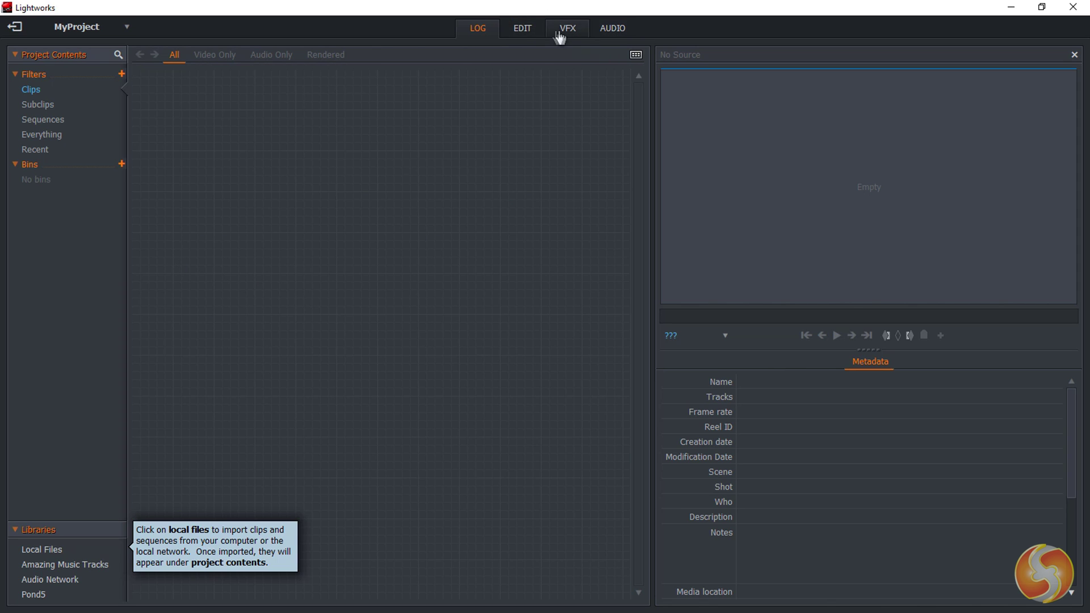
Cycle through the LOG, EDIT, VFX and AUDIO workspaces, ending back on EDIT
{"action": "left_click", "coordinate": [476, 31]}
{"action": "left_click", "coordinate": [531, 35]}
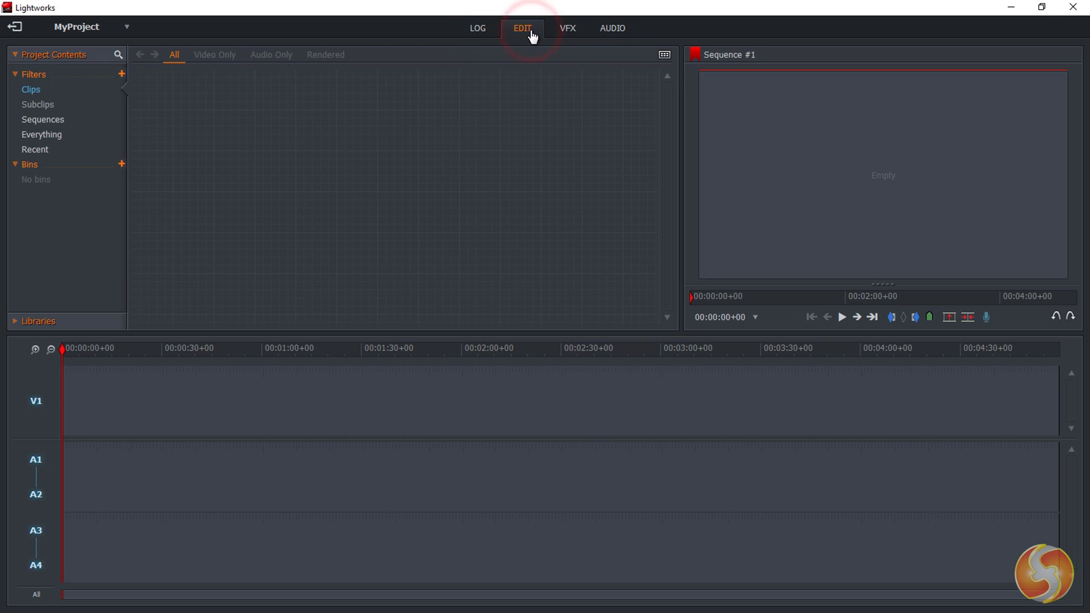
{"action": "left_click", "coordinate": [568, 32]}
{"action": "left_click", "coordinate": [618, 32]}
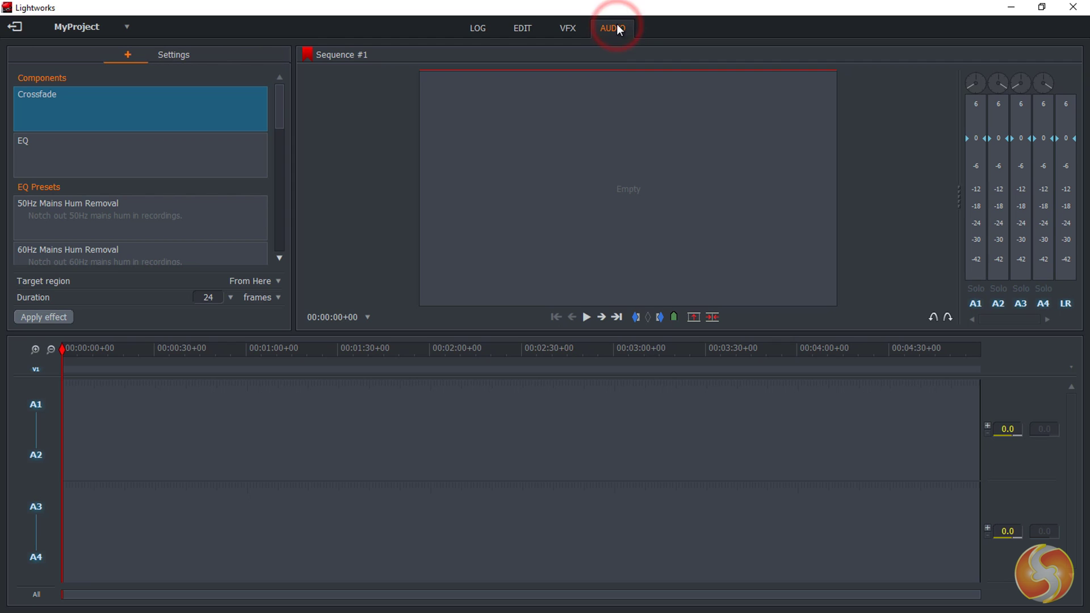
{"action": "left_click", "coordinate": [523, 32]}
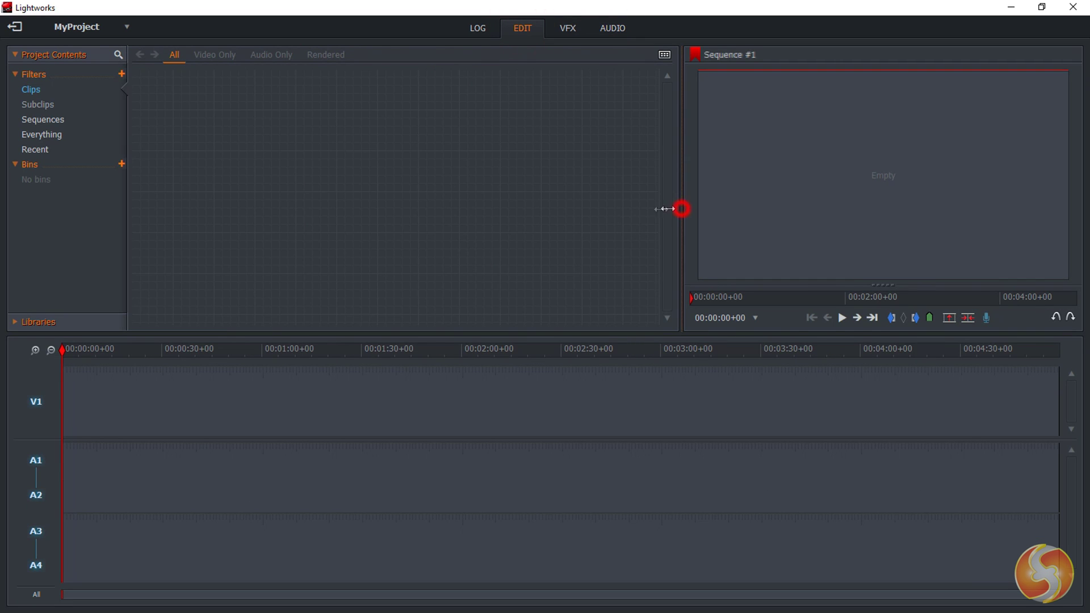
Widen the viewer, shrink the timeline and browse Local Files under Libraries
{"action": "left_click_drag", "start_coordinate": [679, 209], "coordinate": [450, 208]}
{"action": "left_click_drag", "start_coordinate": [35, 333], "coordinate": [36, 391]}
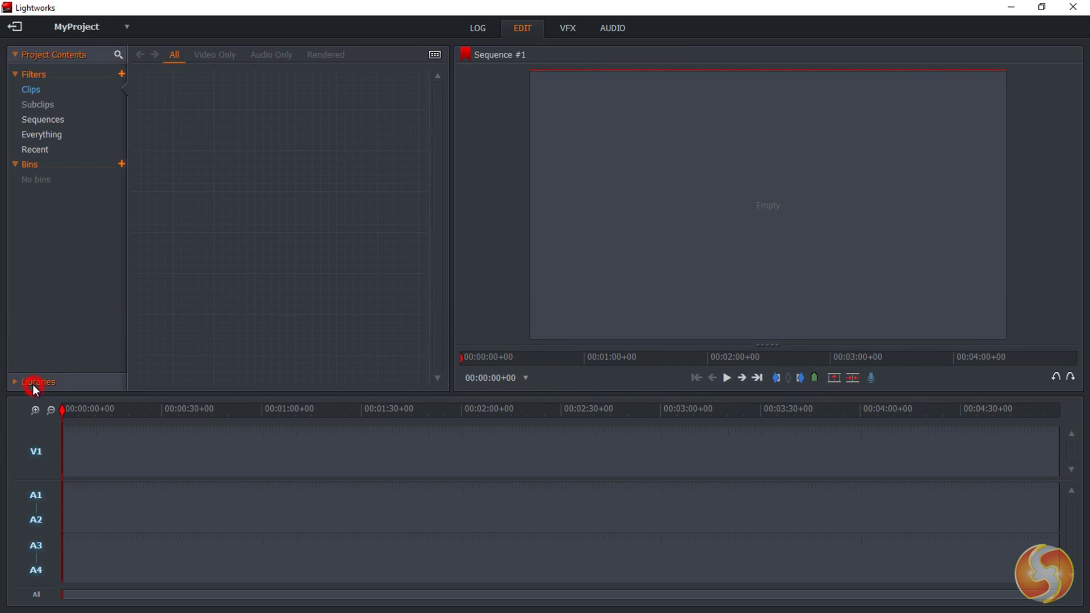
{"action": "left_click", "coordinate": [17, 383]}
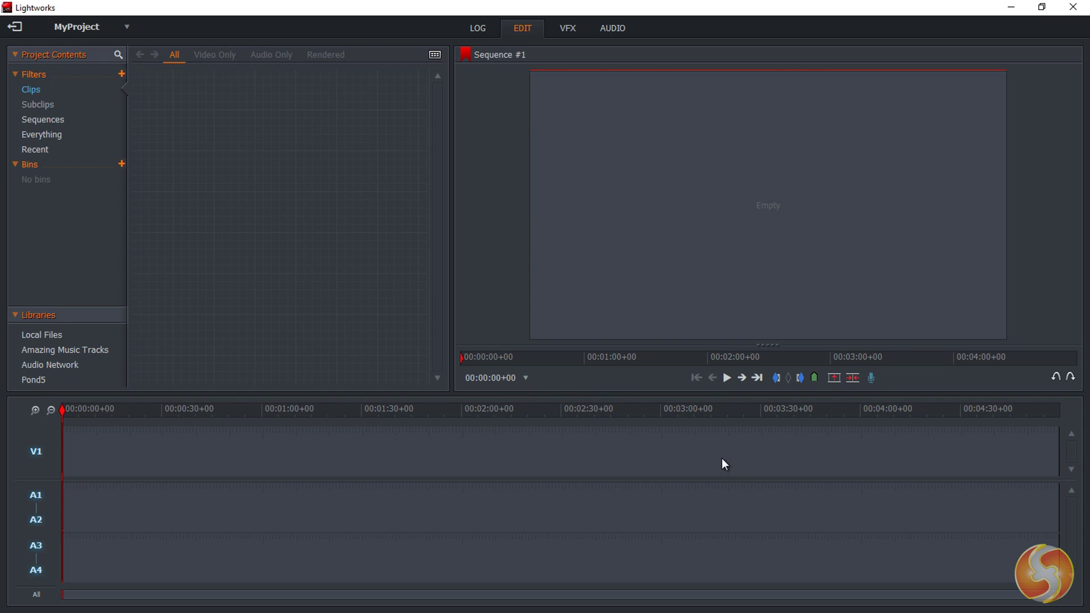
{"action": "left_click", "coordinate": [48, 337]}
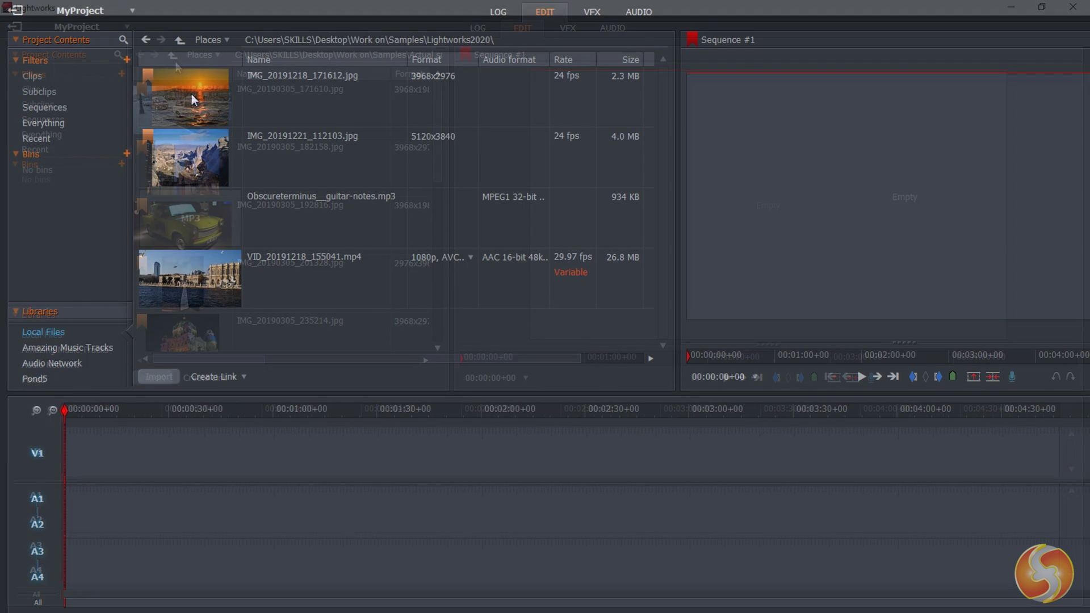
Import the palace video, the sunset photo and the rock photo into the project
{"action": "left_click_drag", "start_coordinate": [182, 282], "coordinate": [79, 463]}
{"action": "left_click_drag", "start_coordinate": [189, 101], "coordinate": [159, 459]}
{"action": "left_click_drag", "start_coordinate": [159, 458], "coordinate": [163, 460]}
{"action": "left_click_drag", "start_coordinate": [615, 326], "coordinate": [228, 90]}
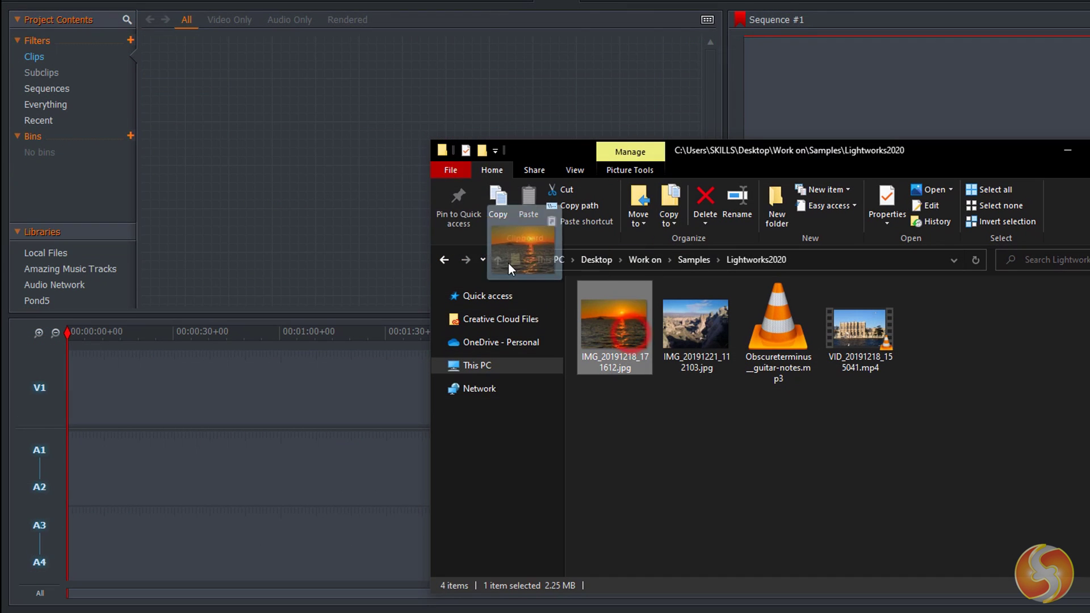
{"action": "left_click_drag", "start_coordinate": [679, 330], "coordinate": [588, 88]}
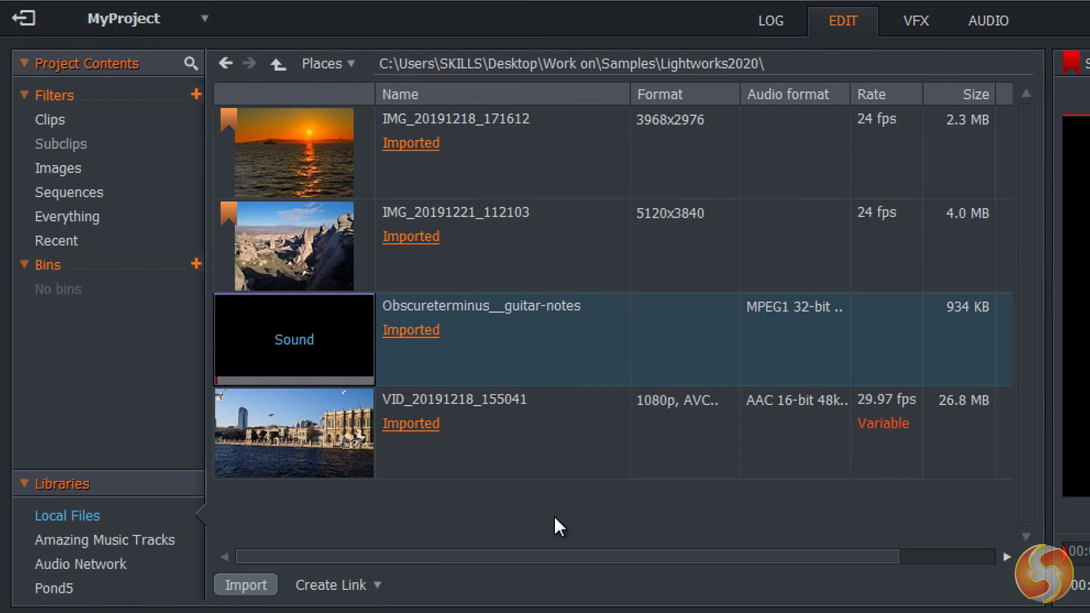
Preview the palace video, then place the rock photo on V1 and the guitar-notes audio on A1/A2
{"action": "double_click", "coordinate": [336, 420]}
{"action": "left_click", "coordinate": [631, 585]}
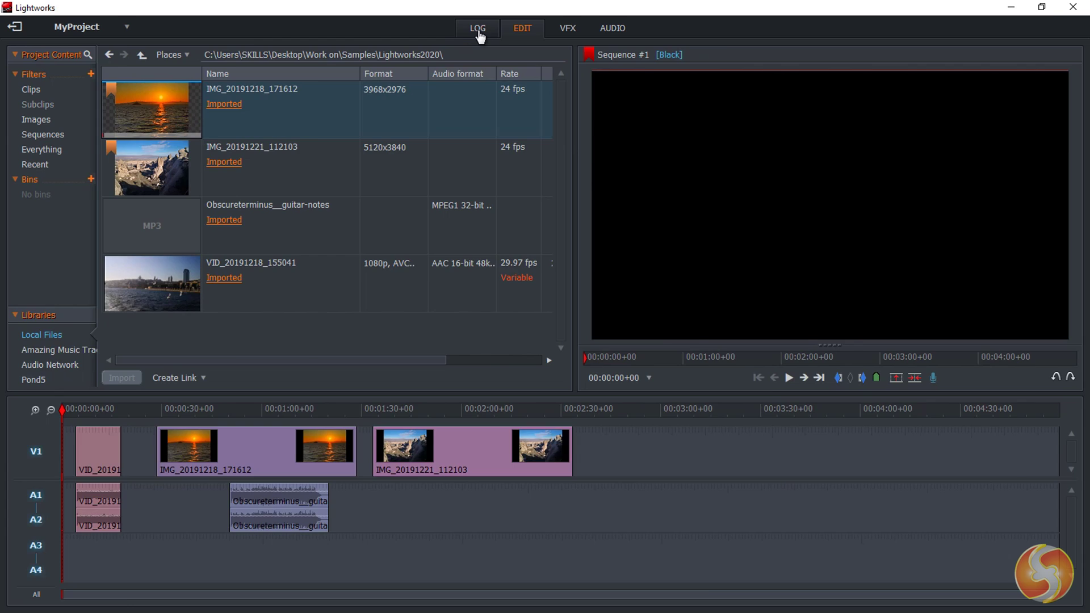
{"action": "left_click", "coordinate": [479, 29]}
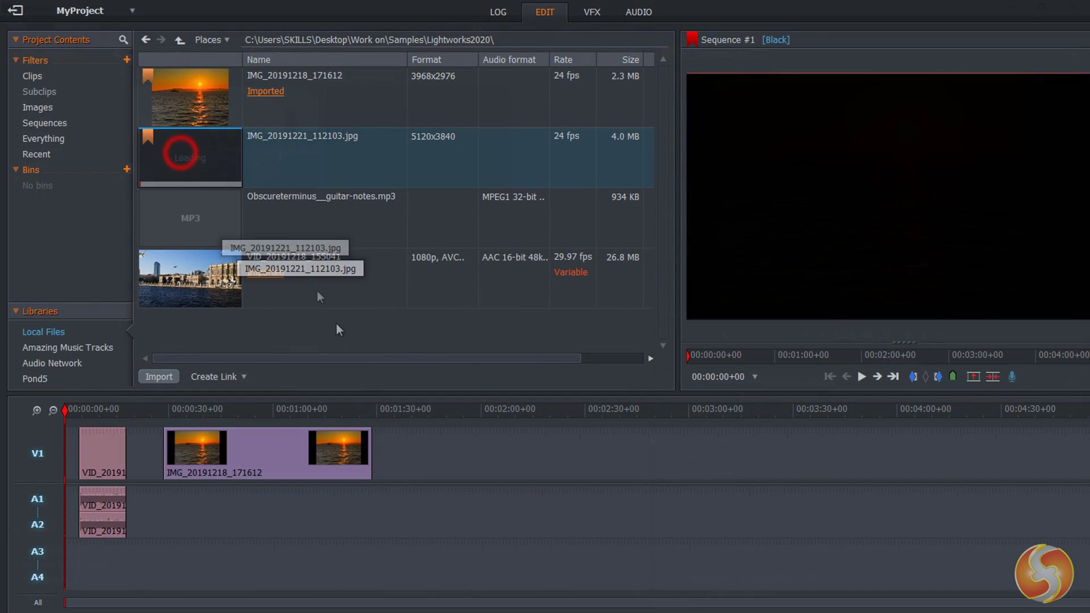
{"action": "left_click_drag", "start_coordinate": [336, 324], "coordinate": [382, 437]}
{"action": "left_click_drag", "start_coordinate": [204, 224], "coordinate": [253, 498]}
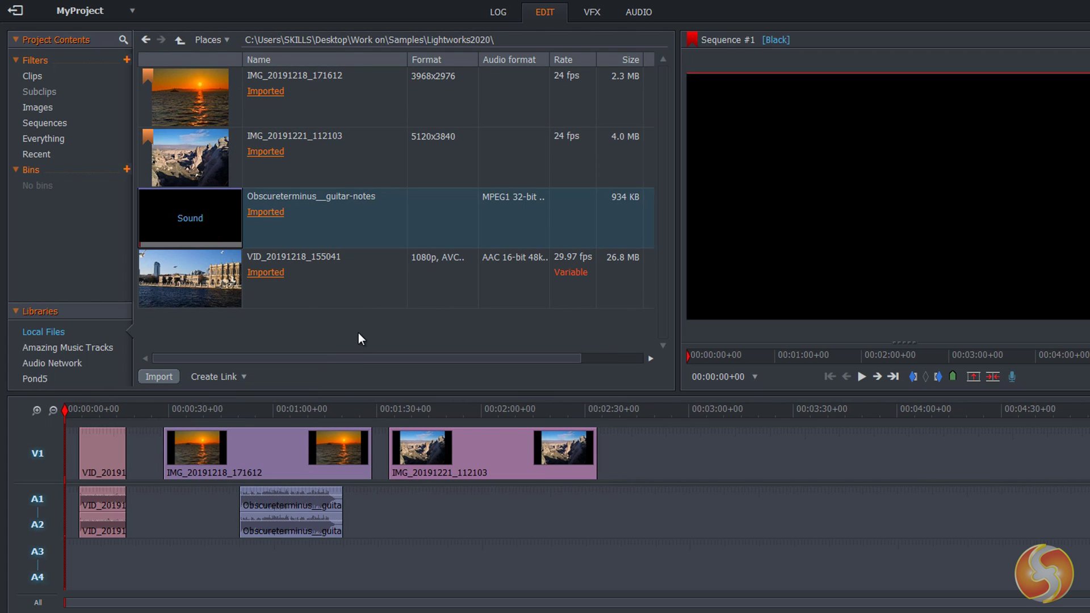
{"action": "left_click", "coordinate": [117, 409]}
{"action": "left_click", "coordinate": [98, 442]}
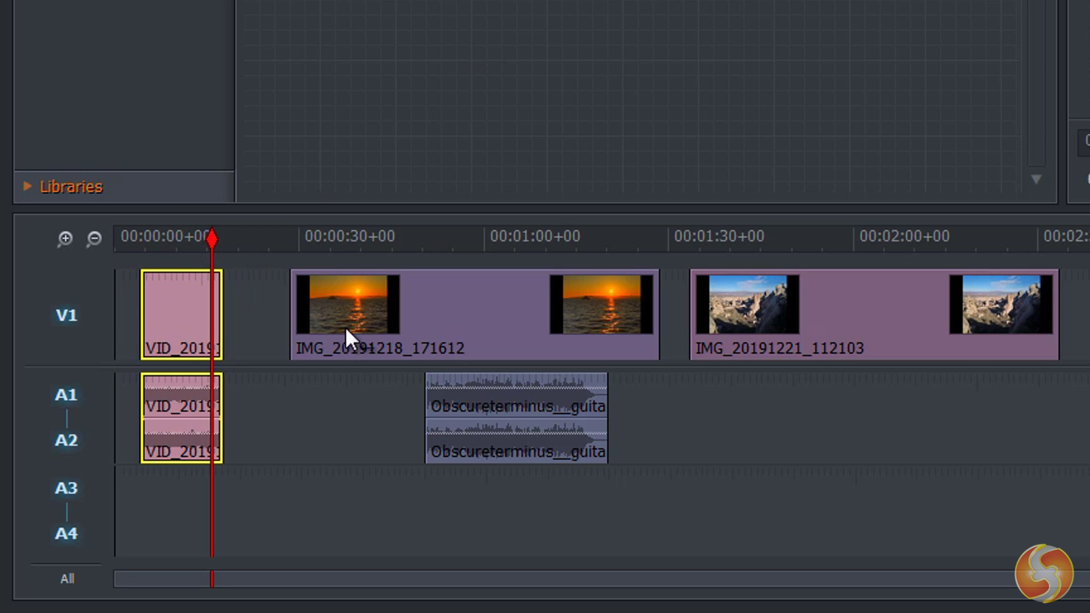
{"action": "left_click", "coordinate": [440, 322]}
{"action": "left_click", "coordinate": [436, 317]}
{"action": "left_click", "coordinate": [194, 329]}
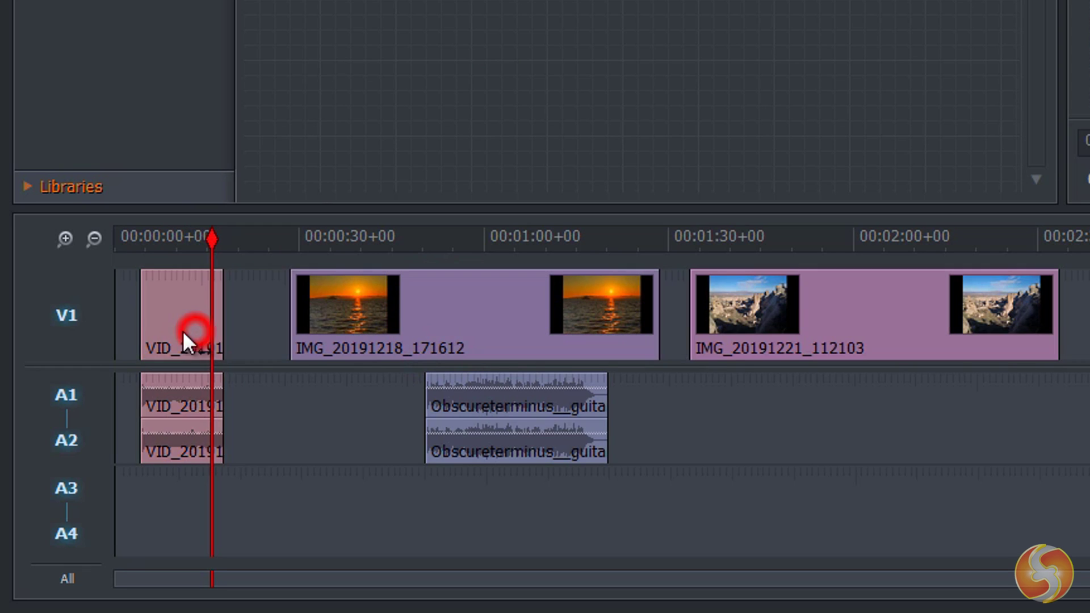
{"action": "left_click", "coordinate": [511, 411]}
{"action": "left_click", "coordinate": [834, 322]}
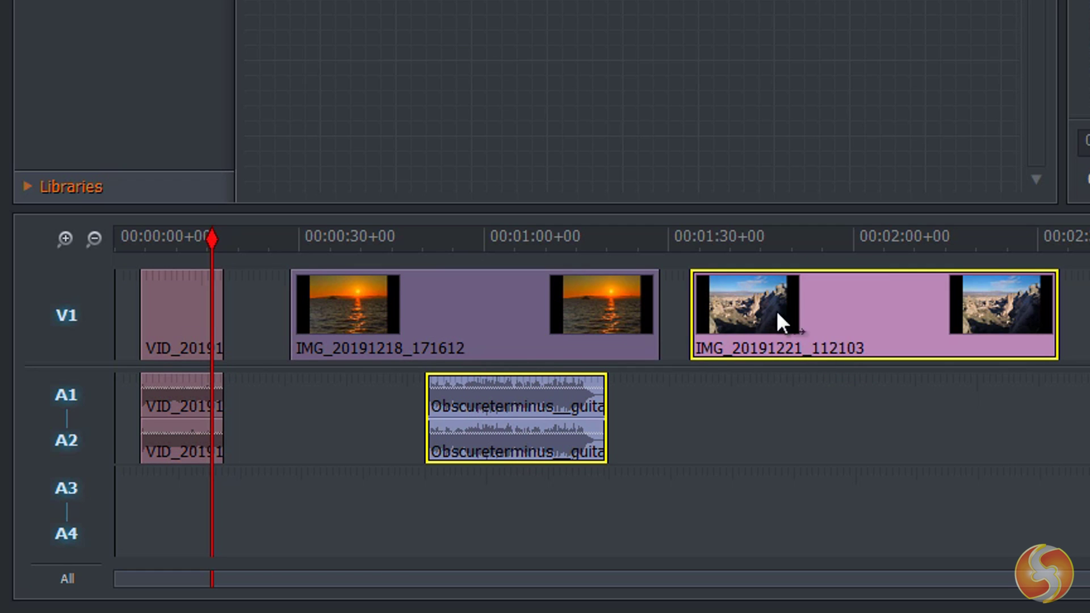
{"action": "left_click", "coordinate": [519, 312]}
{"action": "left_click", "coordinate": [557, 317]}
{"action": "left_click", "coordinate": [753, 321]}
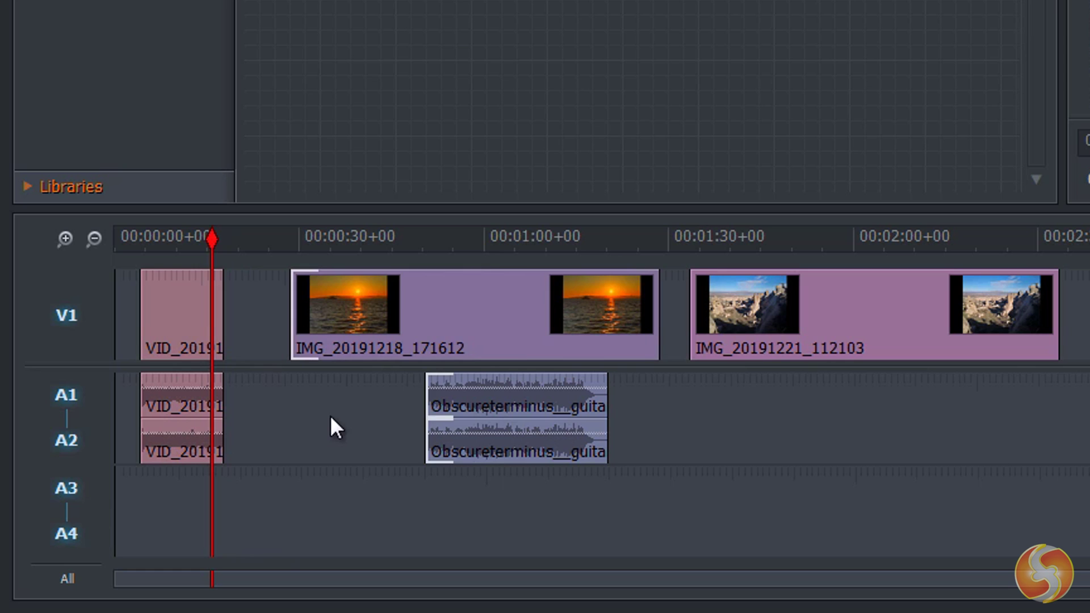
{"action": "left_click", "coordinate": [508, 389]}
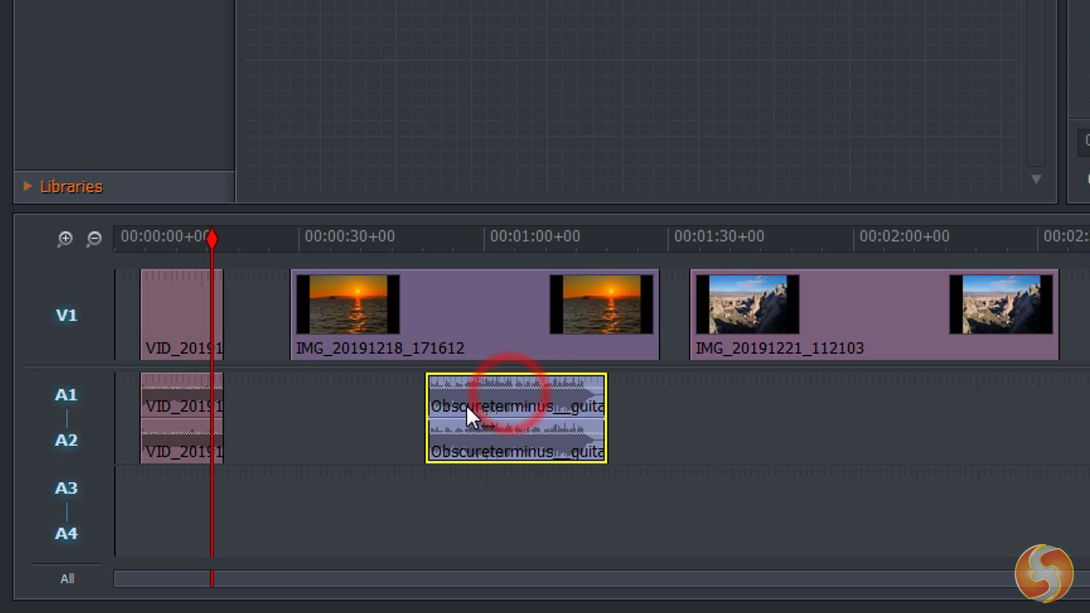
{"action": "left_click", "coordinate": [517, 404]}
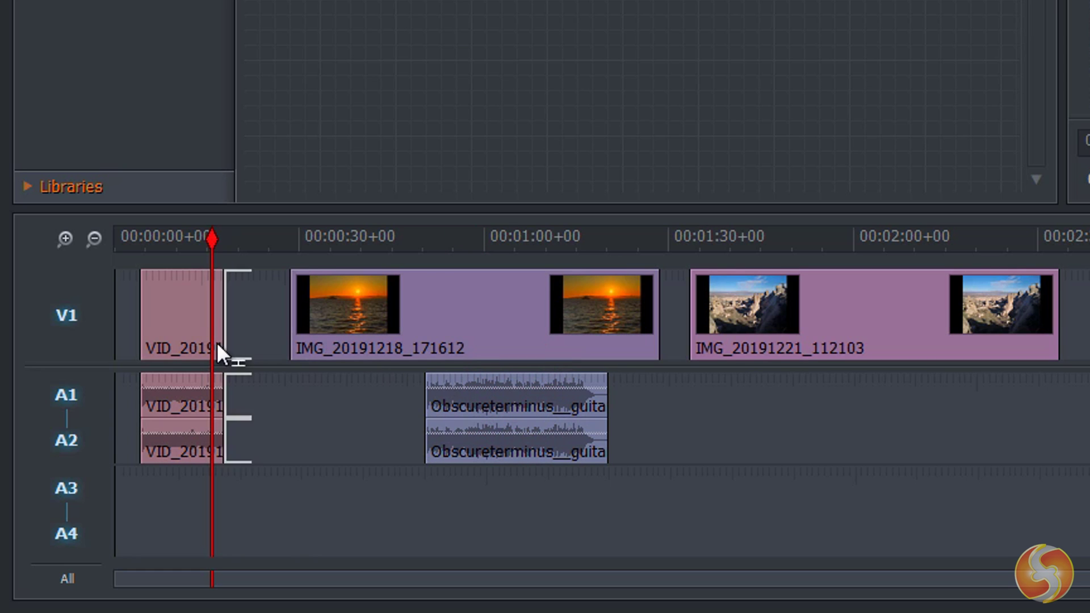
Add an empty video track via Sequence Commands > Tracks > Add video and park the playhead on the sunset photo
{"action": "right_click", "coordinate": [39, 345]}
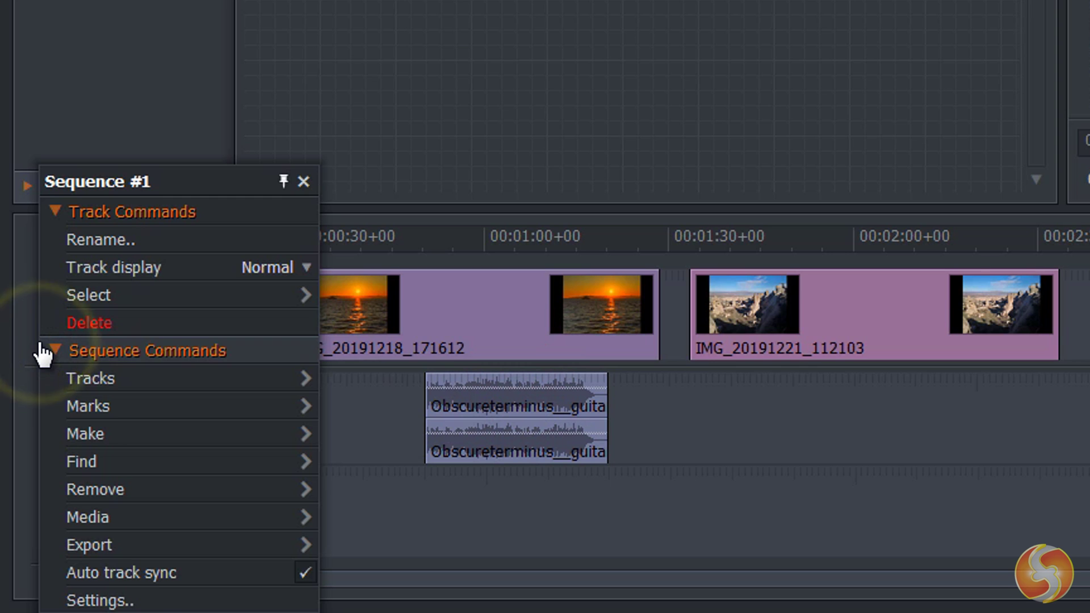
{"action": "left_click", "coordinate": [110, 377]}
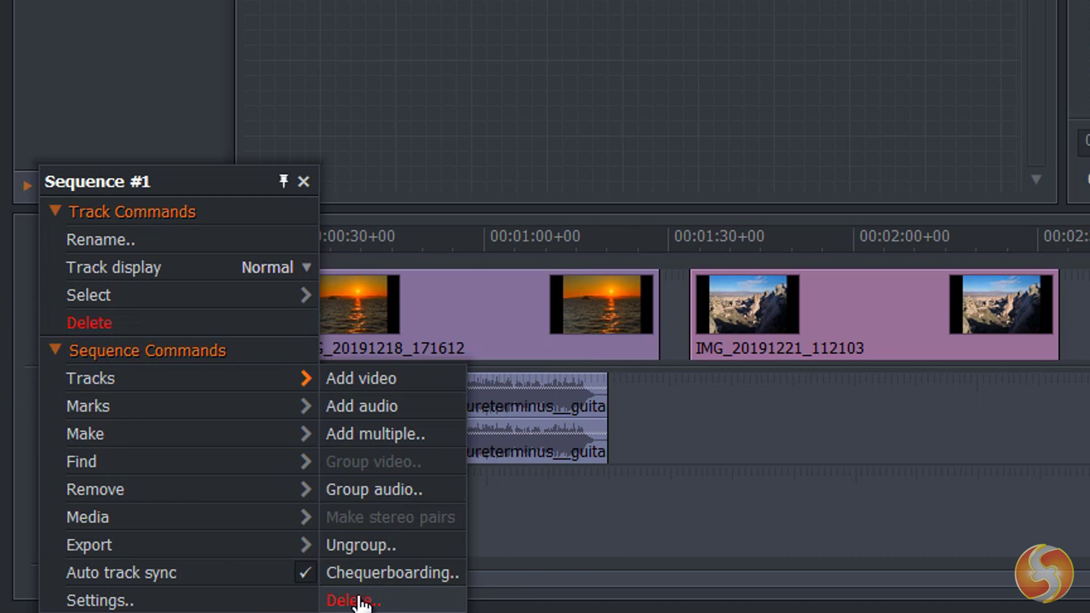
{"action": "left_click", "coordinate": [392, 380]}
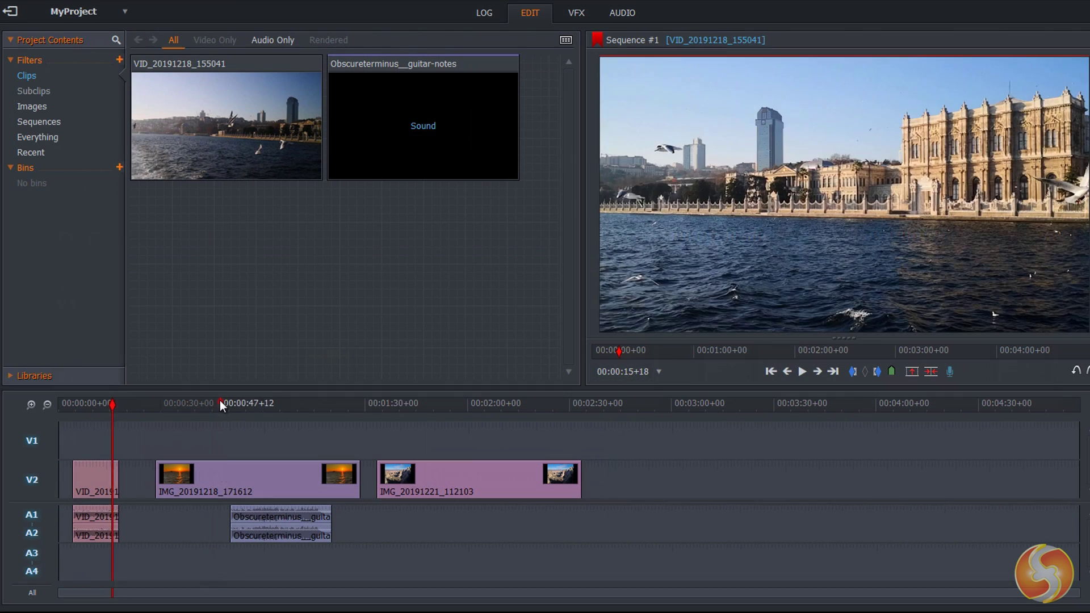
{"action": "left_click", "coordinate": [221, 403]}
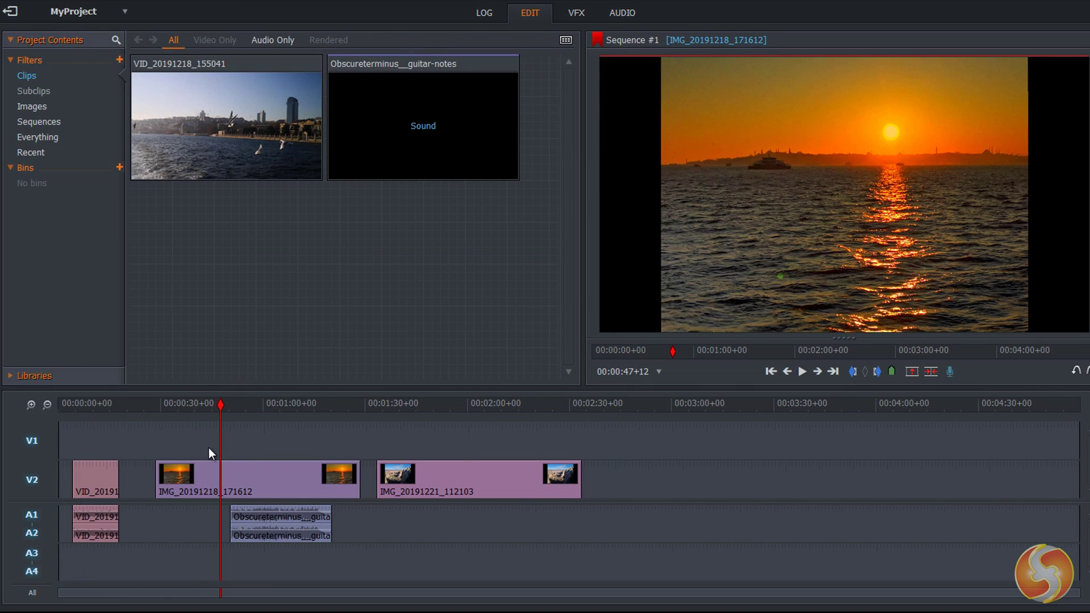
{"action": "scroll", "coordinate": [209, 447], "scroll_direction": "up", "scroll_amount": 5}
{"action": "scroll", "coordinate": [209, 448], "scroll_direction": "down", "scroll_amount": 8}
{"action": "scroll", "coordinate": [248, 478], "scroll_direction": "up", "scroll_amount": 5}
{"action": "scroll", "coordinate": [247, 480], "scroll_direction": "down", "scroll_amount": 6}
{"action": "left_click", "coordinate": [104, 440]}
{"action": "scroll", "coordinate": [124, 490], "scroll_direction": "up", "scroll_amount": 5}
{"action": "scroll", "coordinate": [124, 490], "scroll_direction": "down", "scroll_amount": 6}
{"action": "scroll", "coordinate": [189, 513], "scroll_direction": "up", "scroll_amount": 3}
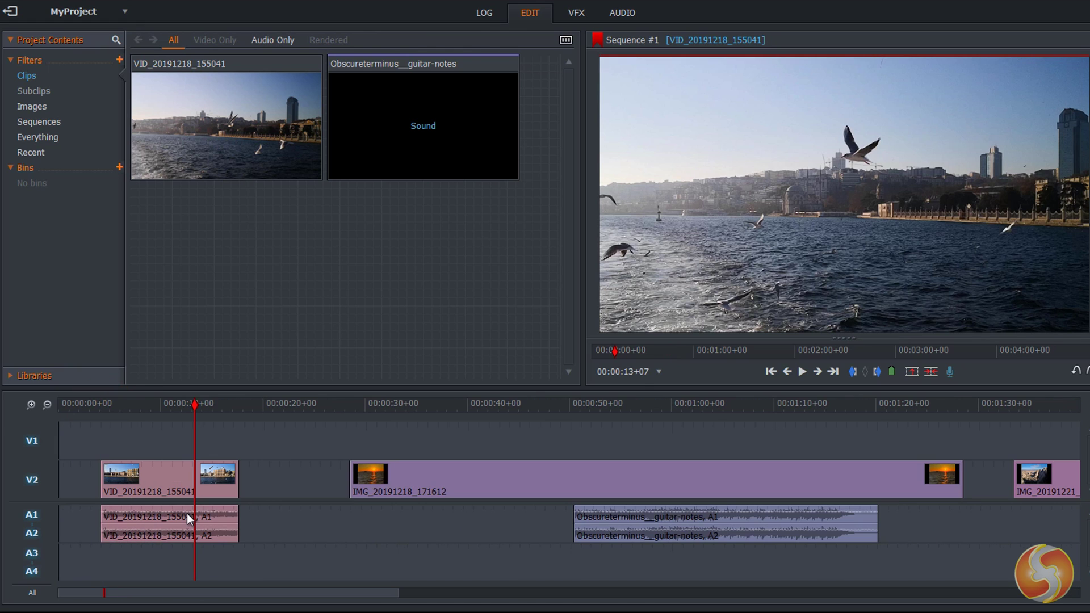
{"action": "scroll", "coordinate": [183, 507], "scroll_direction": "down", "scroll_amount": 3}
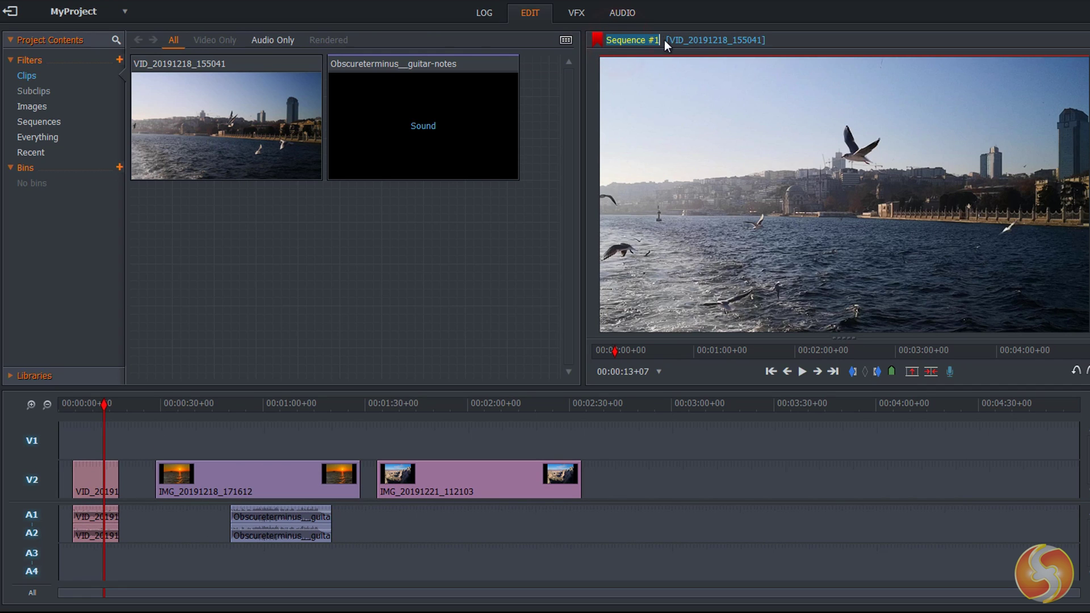
{"action": "left_click", "coordinate": [607, 477]}
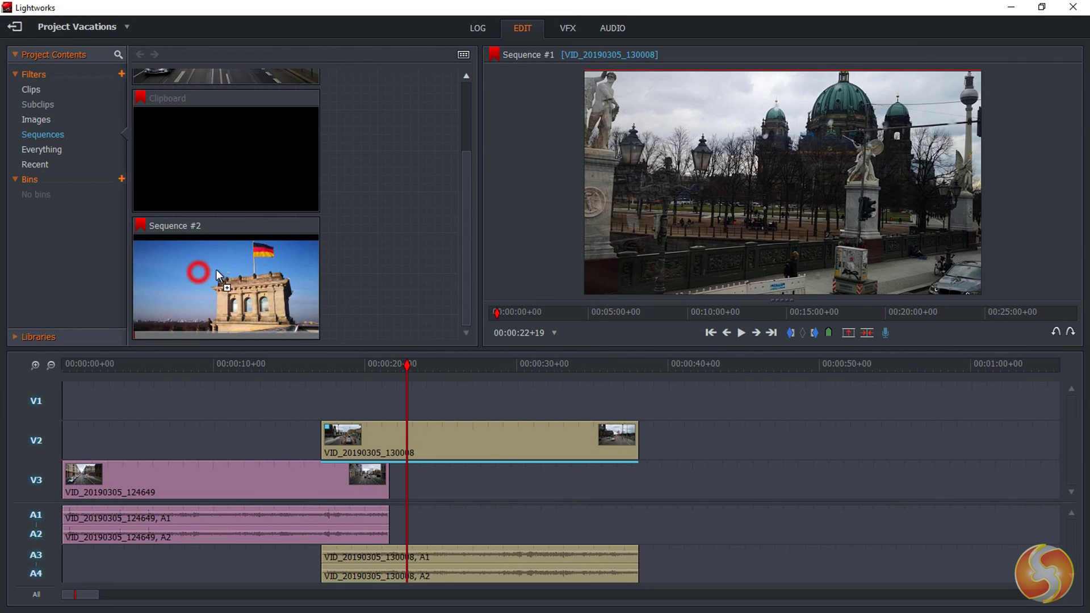
{"action": "mouse_move", "coordinate": [217, 272]}
{"action": "left_mouse_down"}
{"action": "mouse_move", "coordinate": [558, 354]}
{"action": "mouse_move", "coordinate": [768, 435]}
{"action": "mouse_move", "coordinate": [737, 485]}
{"action": "mouse_move", "coordinate": [719, 425]}
{"action": "mouse_move", "coordinate": [677, 391]}
{"action": "mouse_move", "coordinate": [683, 402]}
{"action": "left_mouse_up"}
{"action": "left_click", "coordinate": [688, 365]}
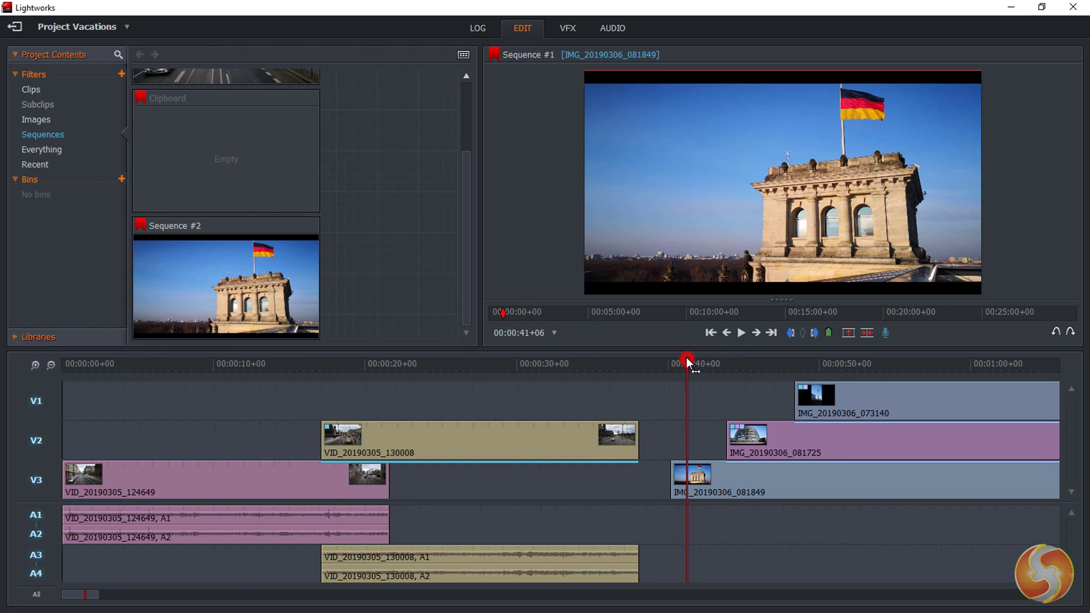
{"action": "scroll", "coordinate": [649, 389], "scroll_direction": "down", "scroll_amount": 3}
{"action": "scroll", "coordinate": [469, 417], "scroll_direction": "up", "scroll_amount": 3}
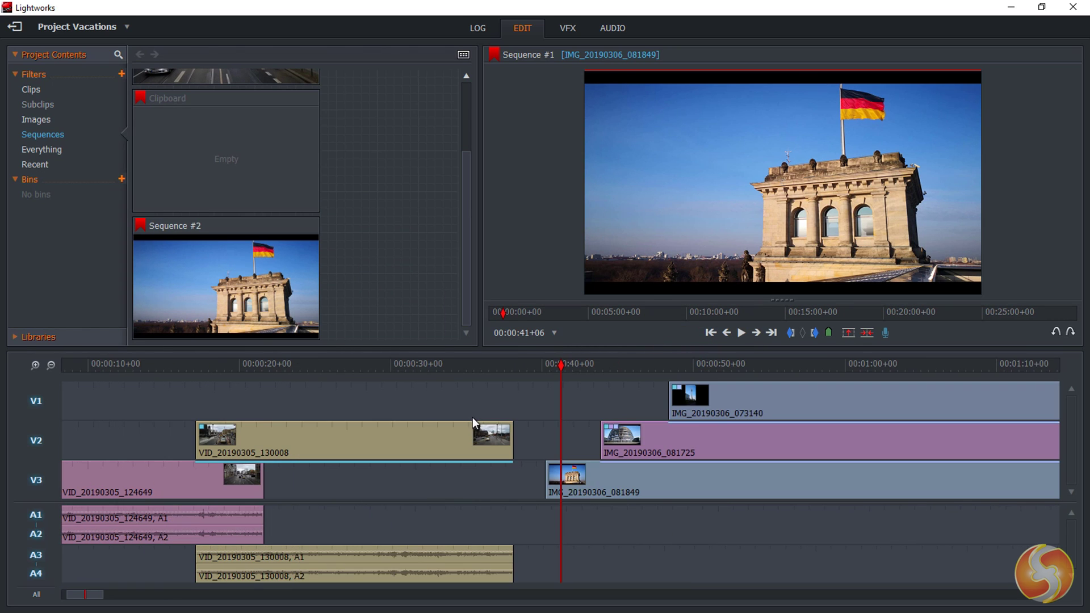
{"action": "scroll", "coordinate": [496, 414], "scroll_direction": "down", "scroll_amount": 3}
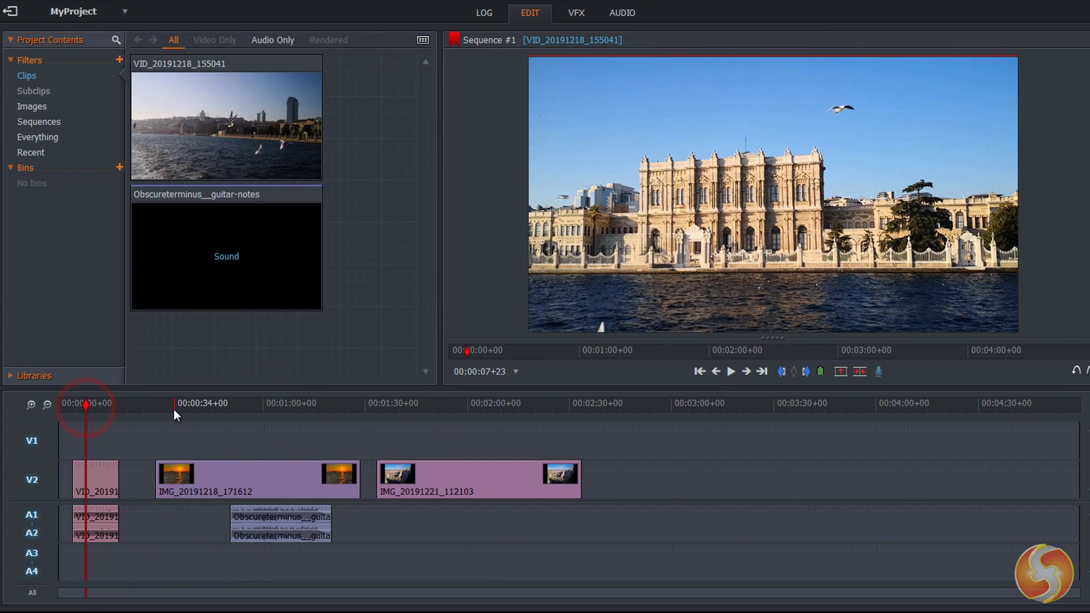
Scrub and play the opening video, then move IMG_20191221_112103 up onto track V1
{"action": "left_click", "coordinate": [170, 407]}
{"action": "left_click", "coordinate": [393, 406]}
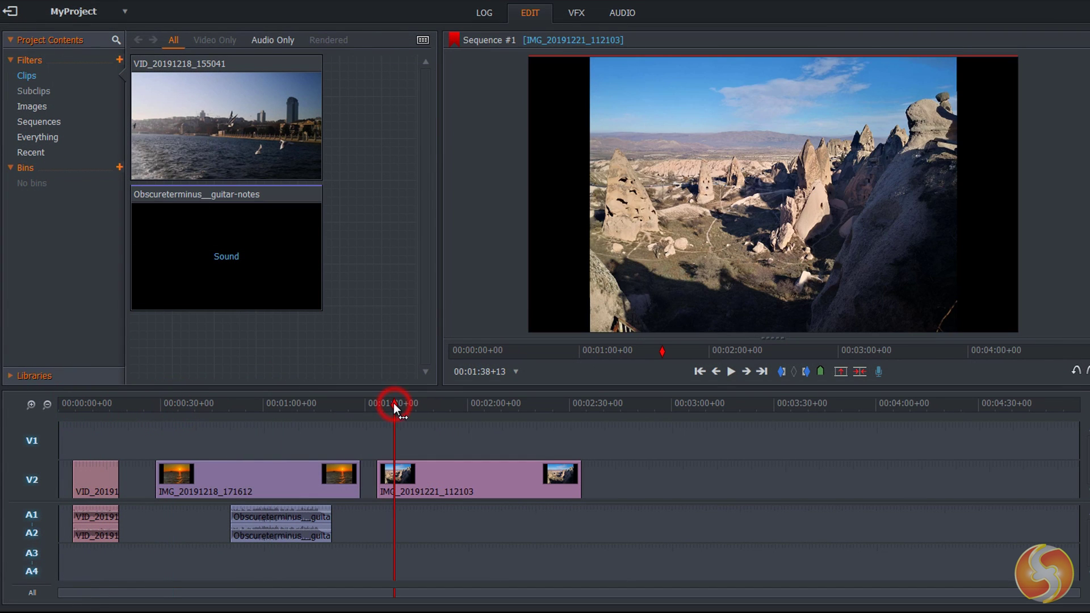
{"action": "left_click", "coordinate": [84, 408]}
{"action": "mouse_move", "coordinate": [84, 407]}
{"action": "left_mouse_down"}
{"action": "mouse_move", "coordinate": [108, 407]}
{"action": "mouse_move", "coordinate": [84, 404]}
{"action": "left_mouse_up"}
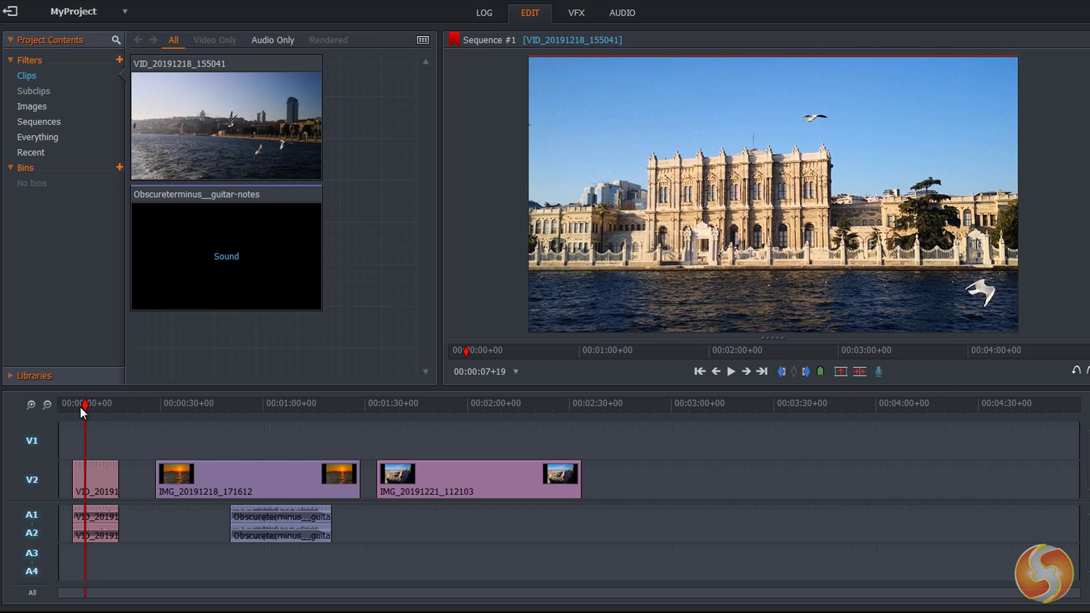
{"action": "left_click", "coordinate": [77, 405]}
{"action": "left_click", "coordinate": [731, 372]}
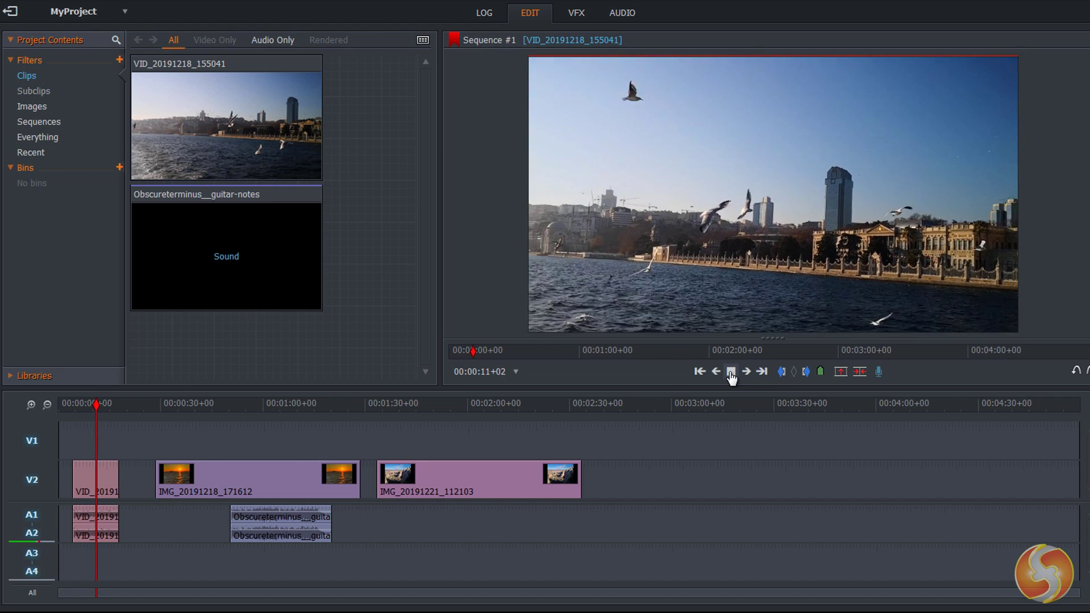
{"action": "left_click", "coordinate": [731, 372]}
{"action": "left_click_drag", "start_coordinate": [466, 480], "coordinate": [317, 434]}
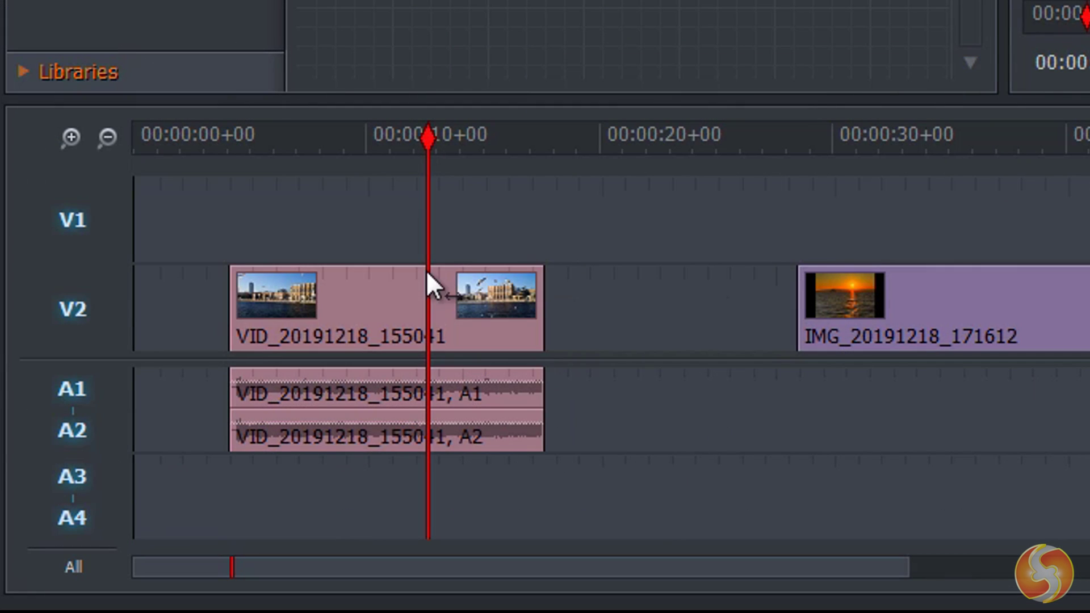
Turn off Auto track sync and reposition the VID clip independently of its audio
{"action": "left_click_drag", "start_coordinate": [377, 287], "coordinate": [447, 312]}
{"action": "right_click", "coordinate": [472, 304]}
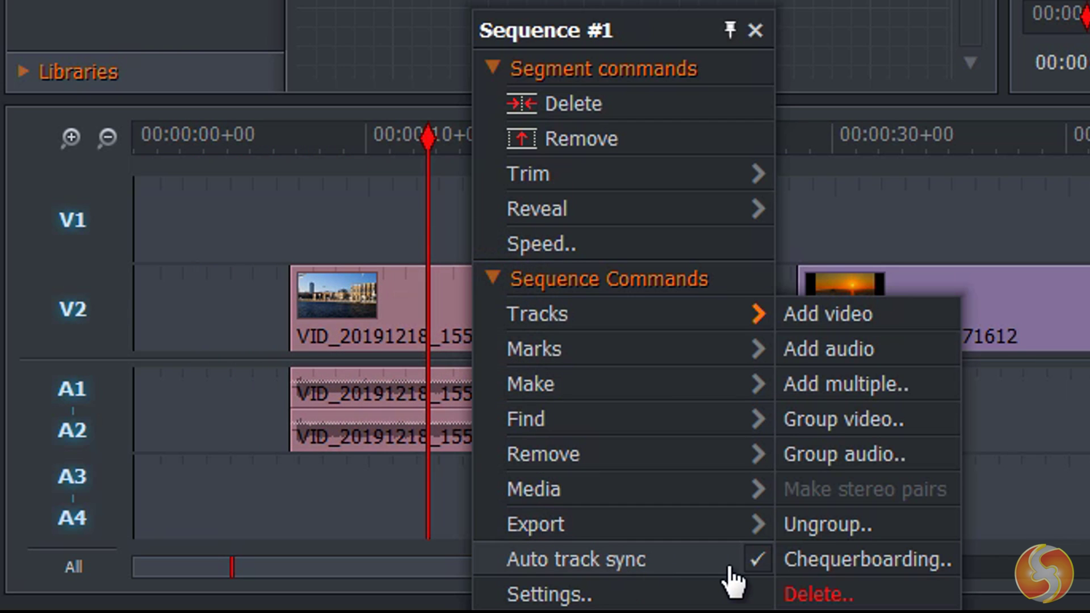
{"action": "left_click", "coordinate": [765, 570]}
{"action": "left_click_drag", "start_coordinate": [505, 317], "coordinate": [610, 322]}
{"action": "left_click", "coordinate": [466, 409]}
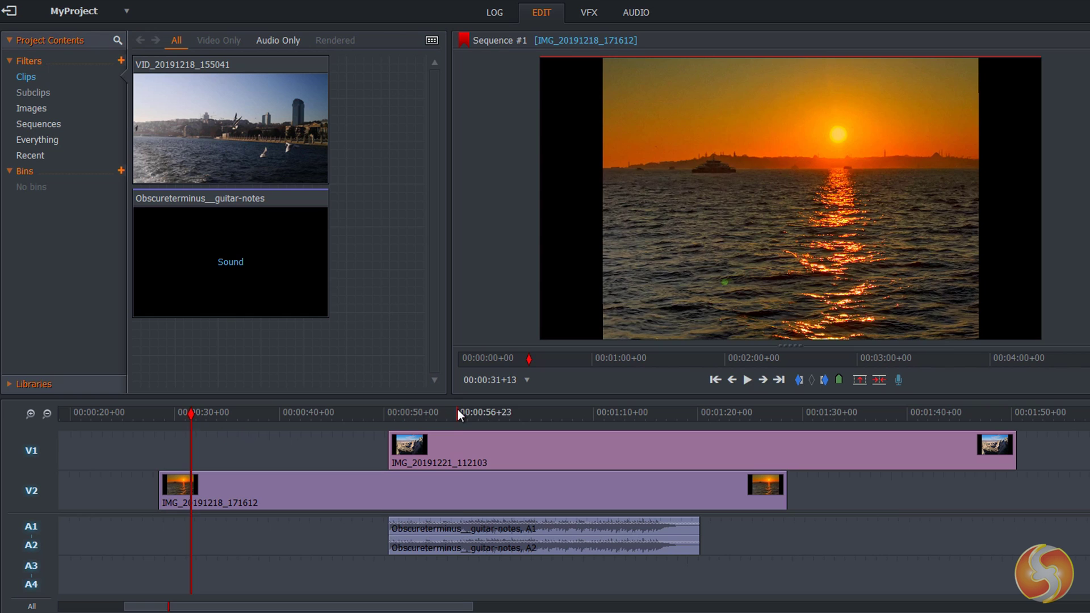
Scrub across the sunset image into the photos' overlap around 53 seconds
{"action": "left_click", "coordinate": [461, 411]}
{"action": "left_click", "coordinate": [326, 413]}
{"action": "left_click_drag", "start_coordinate": [326, 413], "coordinate": [424, 417]}
{"action": "left_click_drag", "start_coordinate": [424, 449], "coordinate": [328, 434]}
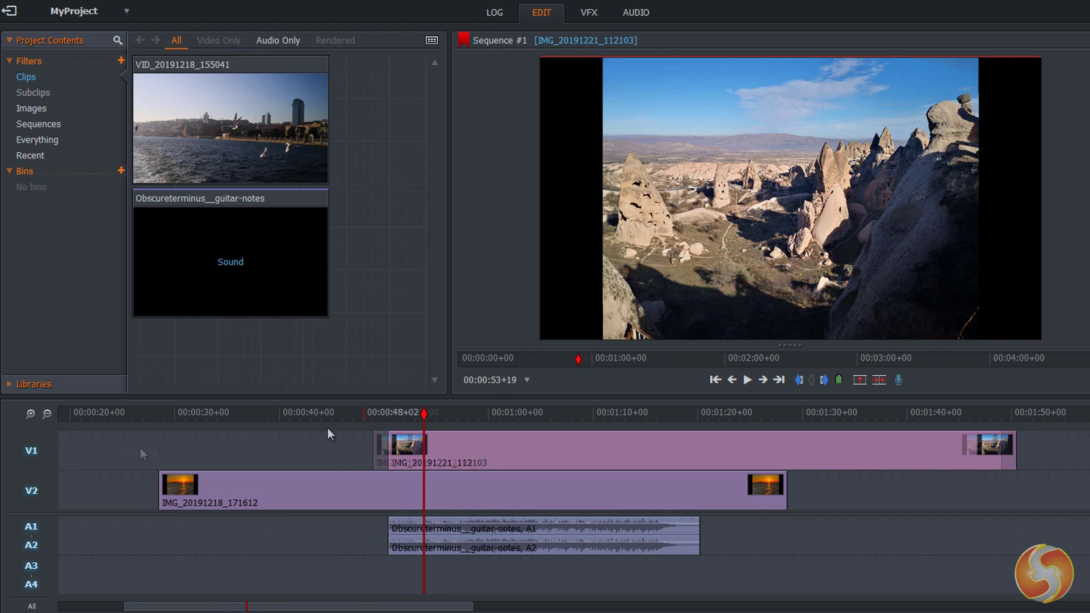
Disable track V1, toggling it once to compare, so only the sunset shows
{"action": "left_click", "coordinate": [33, 454]}
{"action": "left_click", "coordinate": [34, 457]}
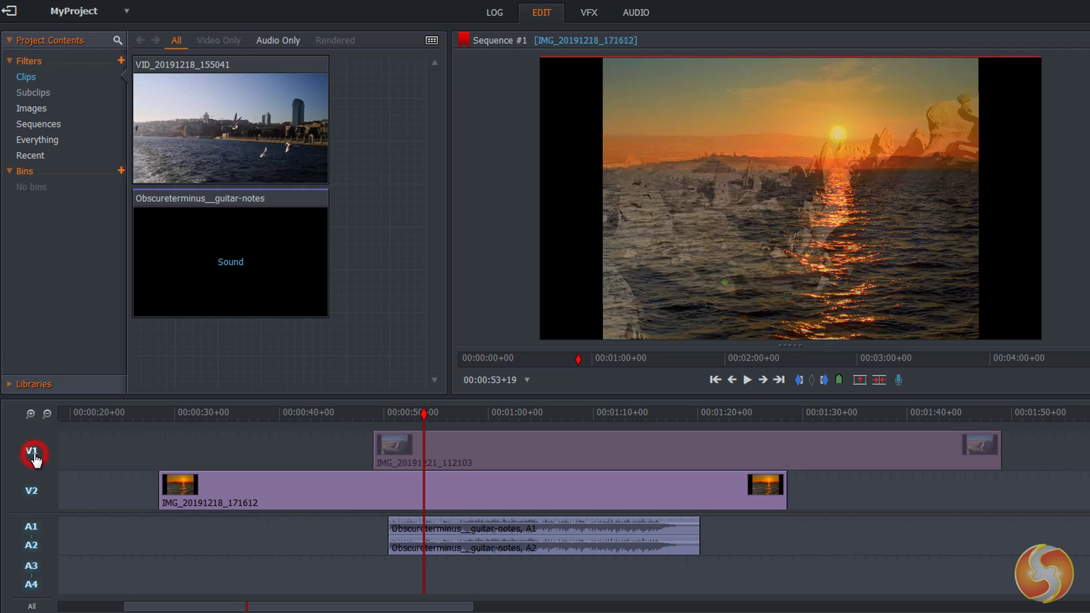
{"action": "left_click", "coordinate": [34, 457]}
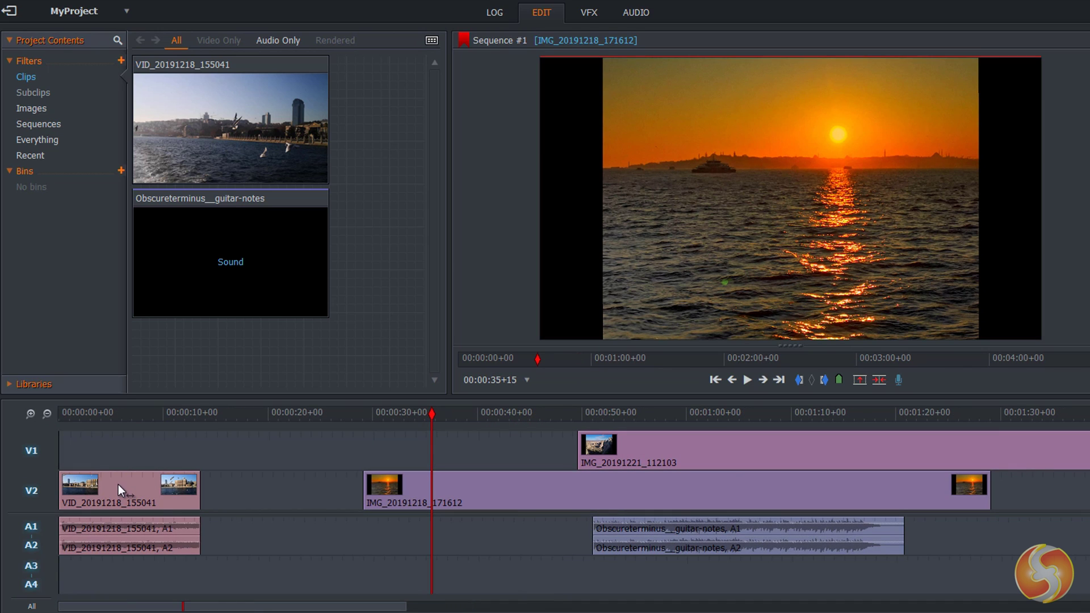
Alt-drag a copy of the VID clip, then delete the copy, the original and the sunset clip
{"action": "left_click_drag", "start_coordinate": [118, 485], "coordinate": [275, 489]}
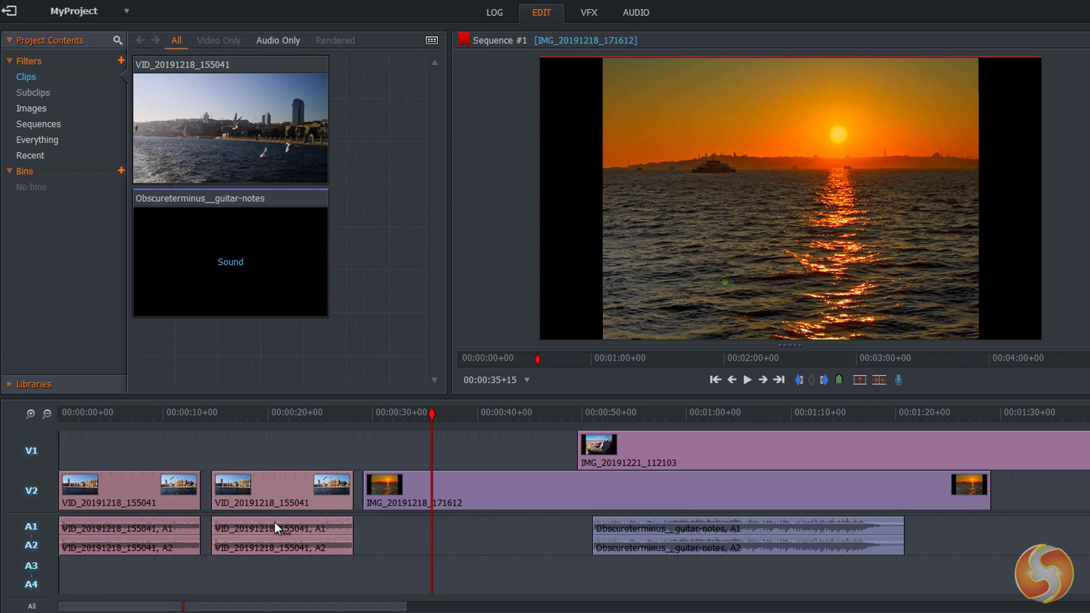
{"action": "left_click", "coordinate": [264, 486]}
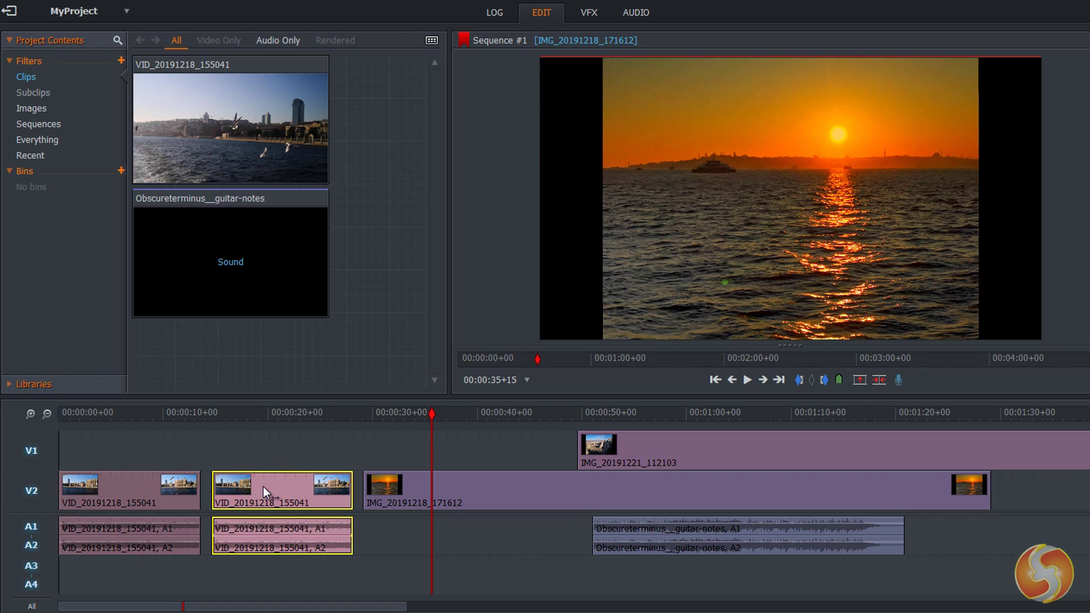
{"action": "key", "text": "Delete"}
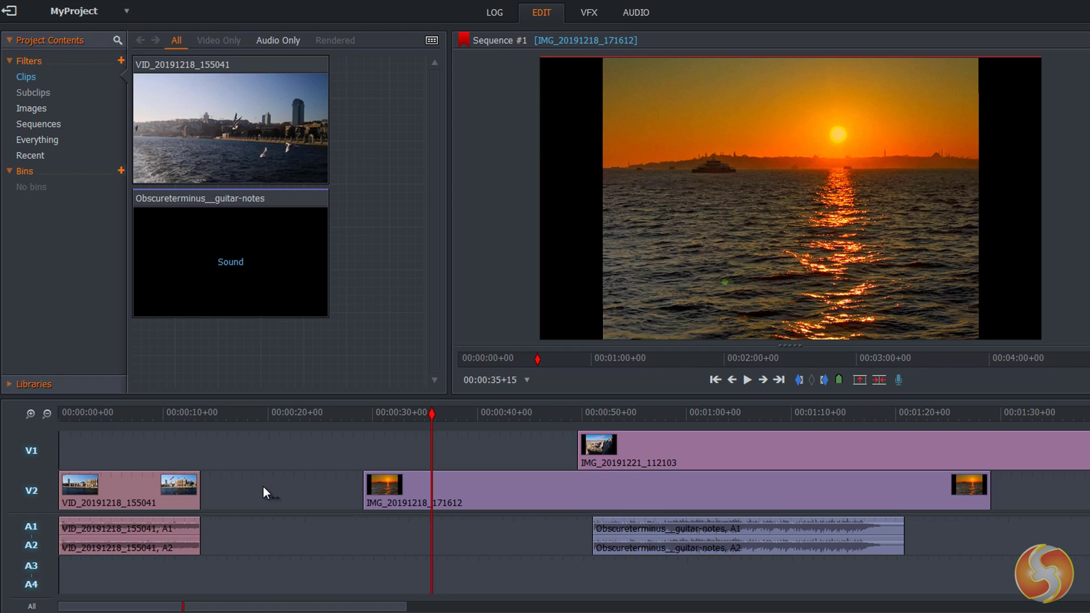
{"action": "left_click", "coordinate": [155, 489]}
{"action": "key", "text": "Delete"}
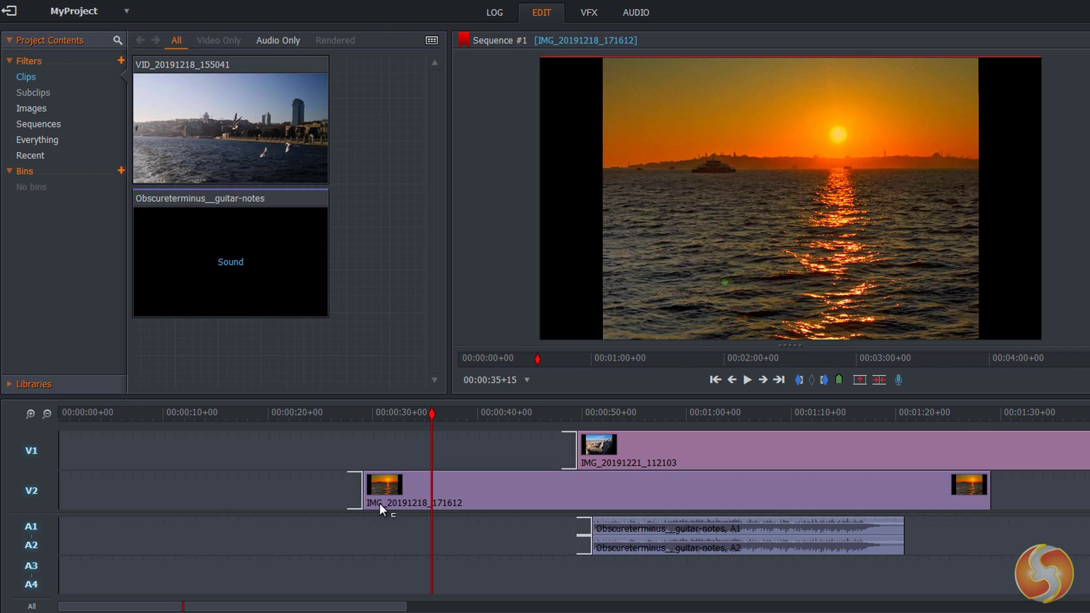
{"action": "left_click", "coordinate": [408, 495]}
{"action": "key", "text": "Delete"}
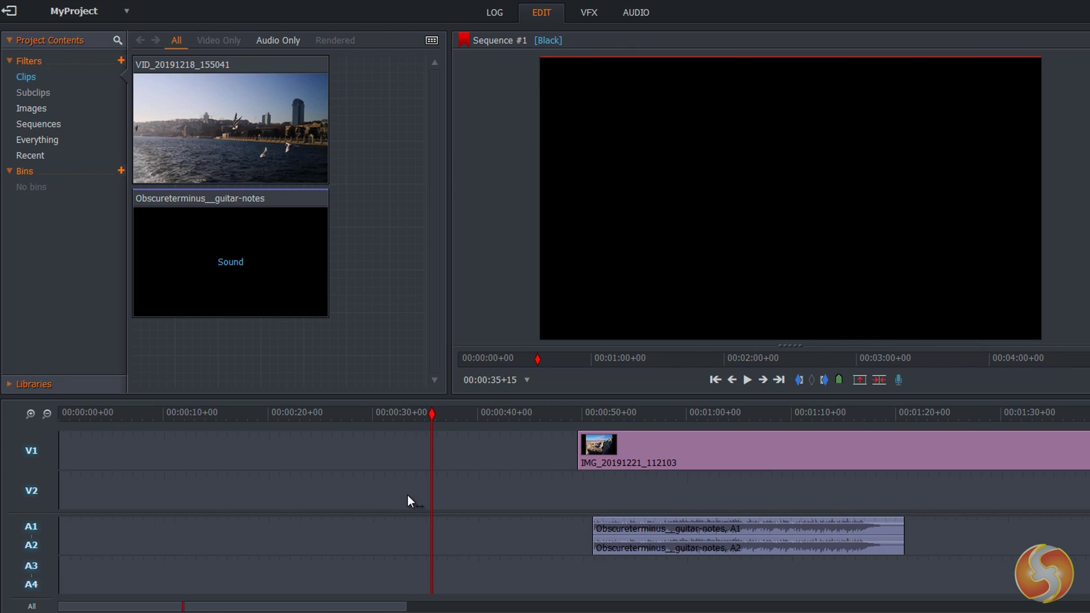
Undo the deletions and the copy with Ctrl+Z
{"action": "key", "text": "ctrl+z"}
{"action": "key", "text": "ctrl+z"}
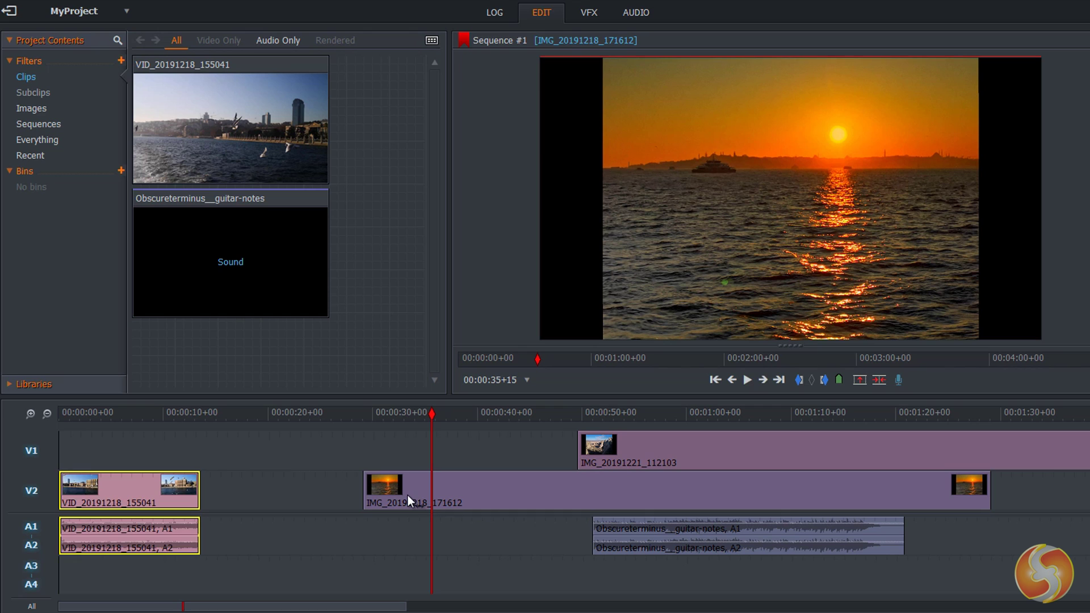
{"action": "key", "text": "ctrl+z"}
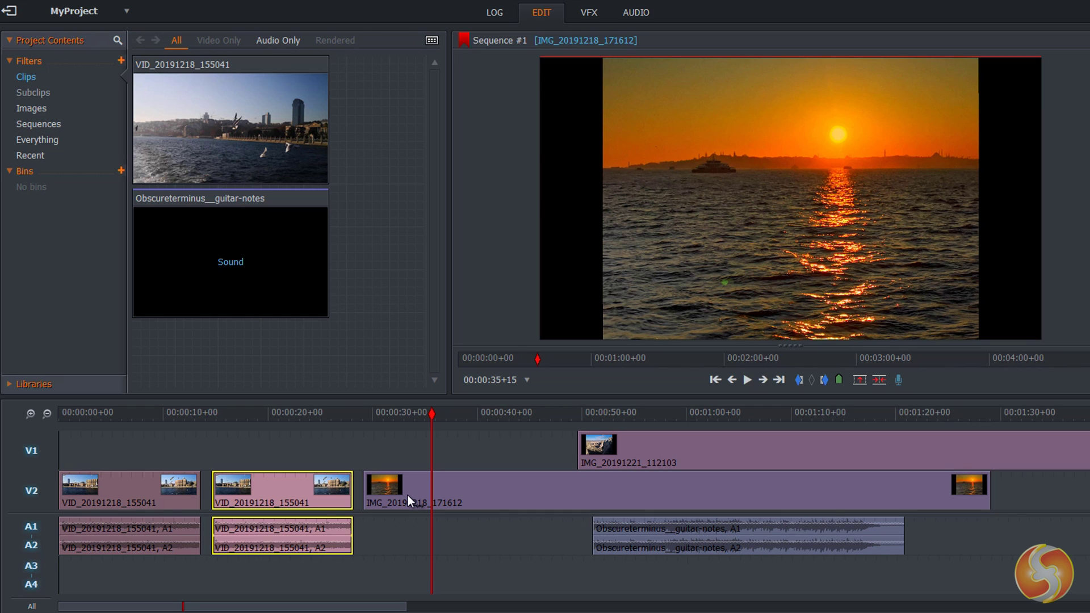
{"action": "key", "text": "ctrl+z"}
{"action": "key", "text": "ctrl+z"}
Split the VID clip at about 17 seconds, drag the pieces apart, then undo the split
{"action": "left_click", "coordinate": [245, 414]}
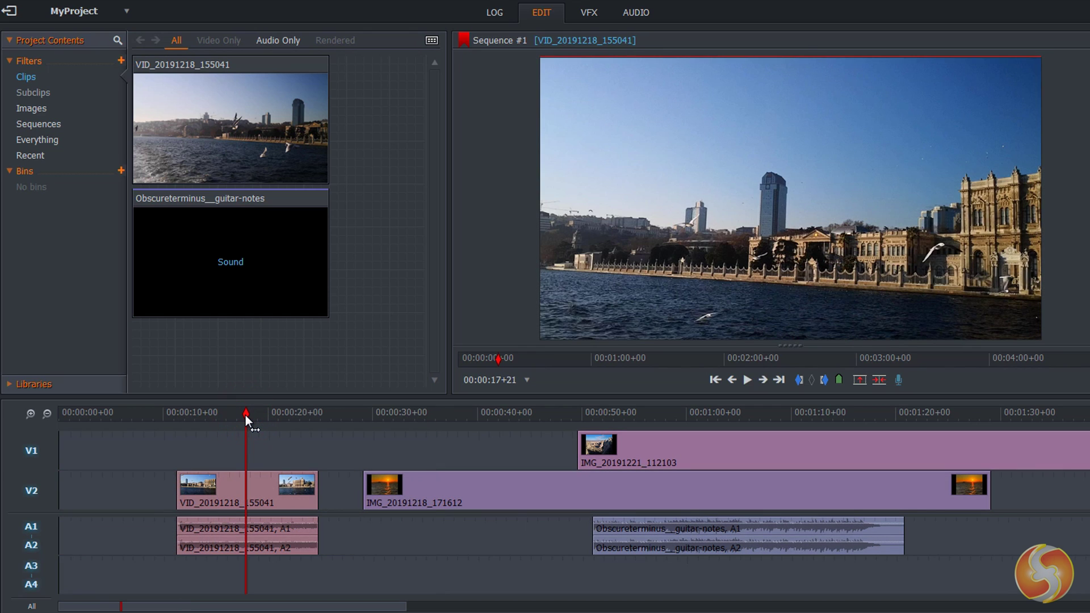
{"action": "key", "text": "c"}
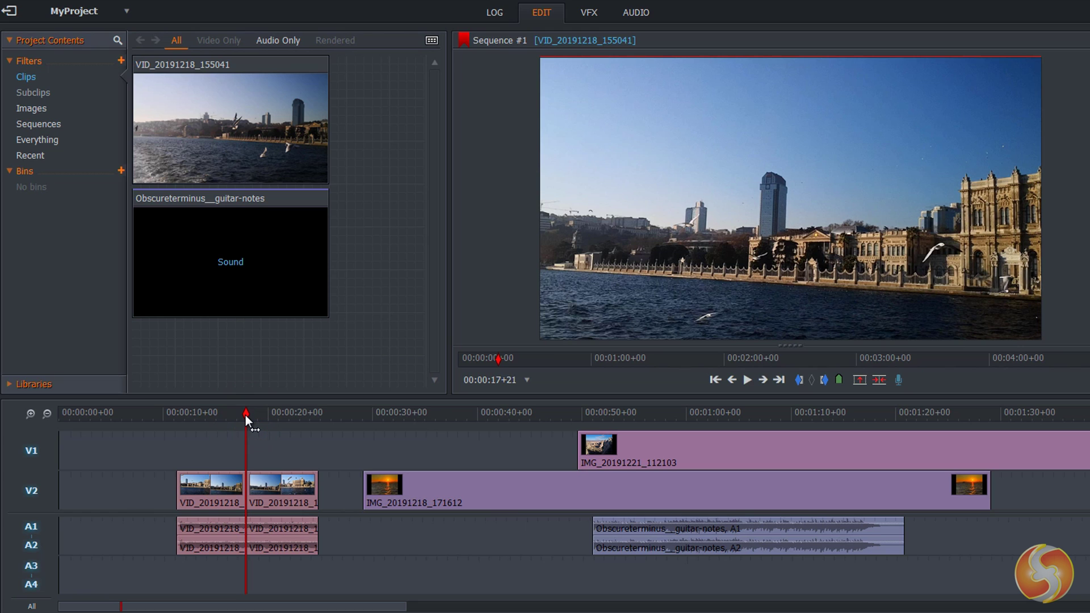
{"action": "left_click_drag", "start_coordinate": [212, 488], "coordinate": [189, 486]}
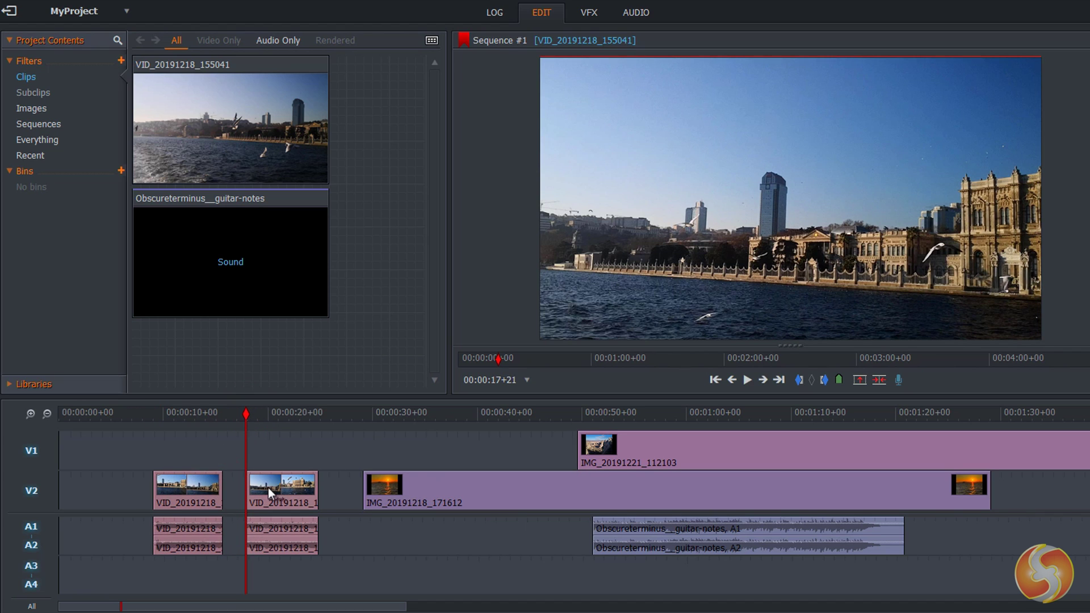
{"action": "left_click_drag", "start_coordinate": [271, 486], "coordinate": [284, 487]}
{"action": "key", "text": "ctrl+z"}
{"action": "key", "text": "ctrl+z"}
{"action": "key", "text": "ctrl+z"}
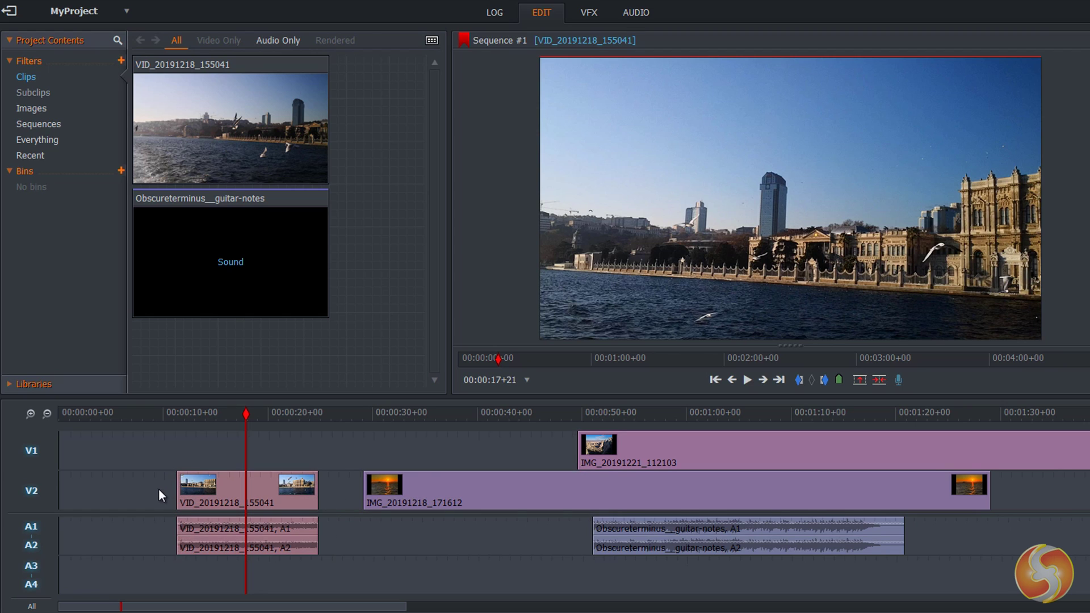
Pick trim points at the VID clip's end, then clear the trim selection
{"action": "left_click", "coordinate": [309, 495]}
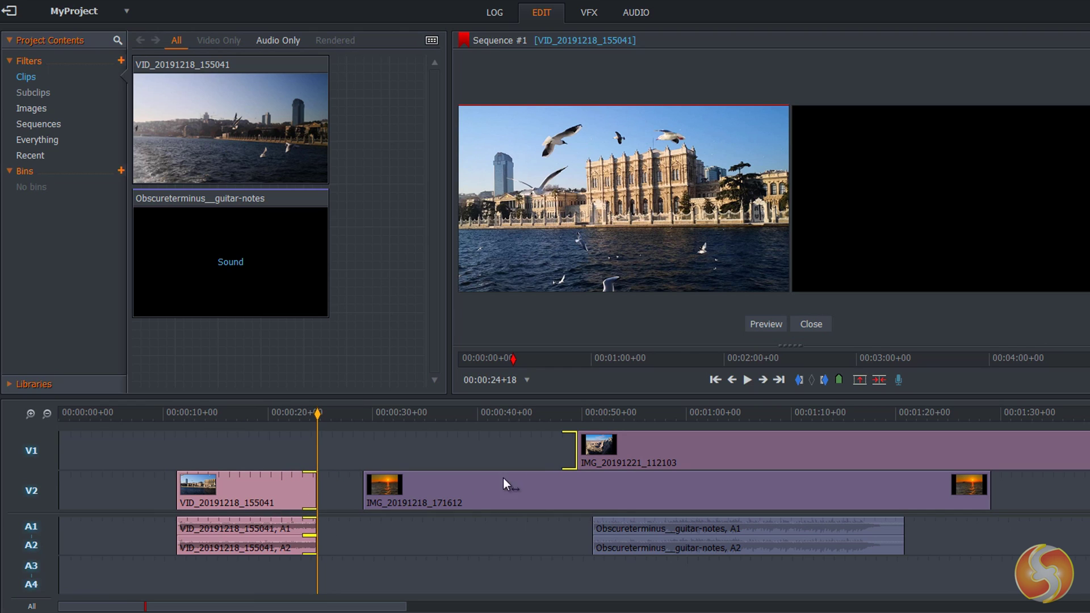
{"action": "left_click", "coordinate": [572, 451]}
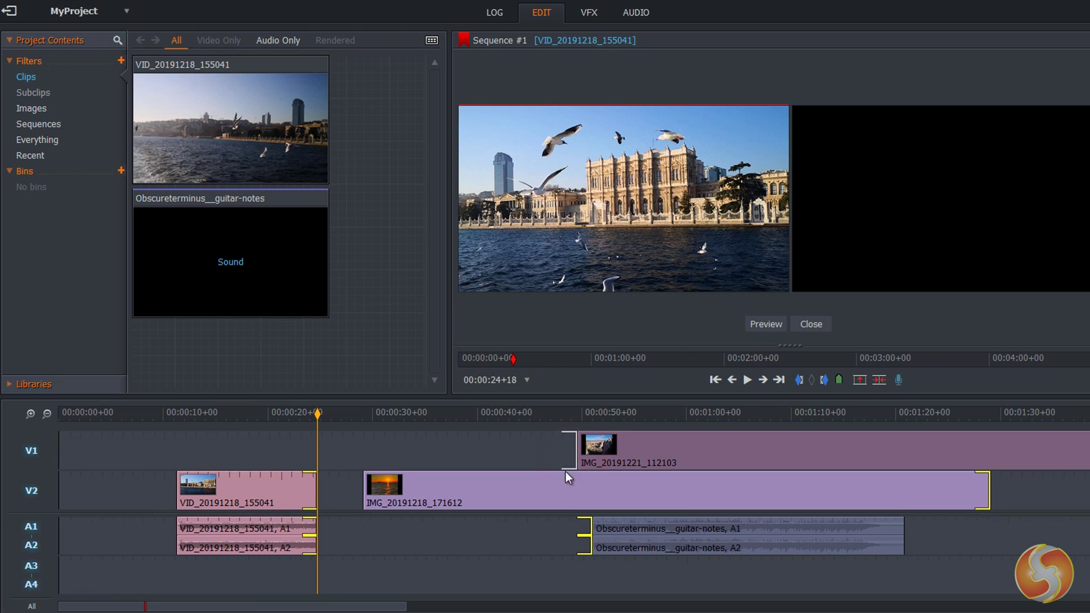
{"action": "left_click", "coordinate": [587, 528]}
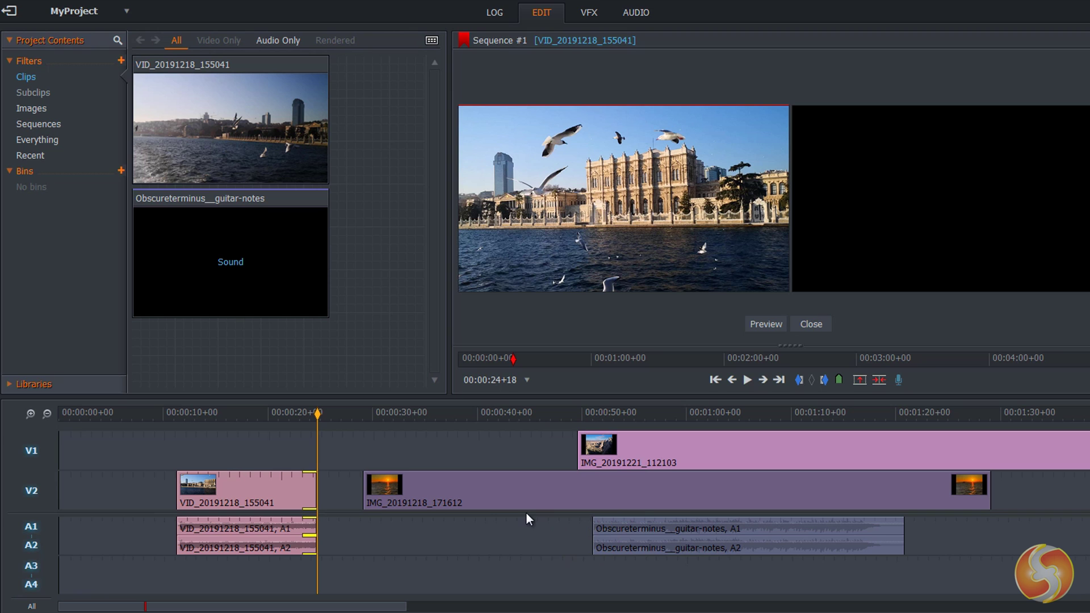
{"action": "left_click", "coordinate": [325, 529]}
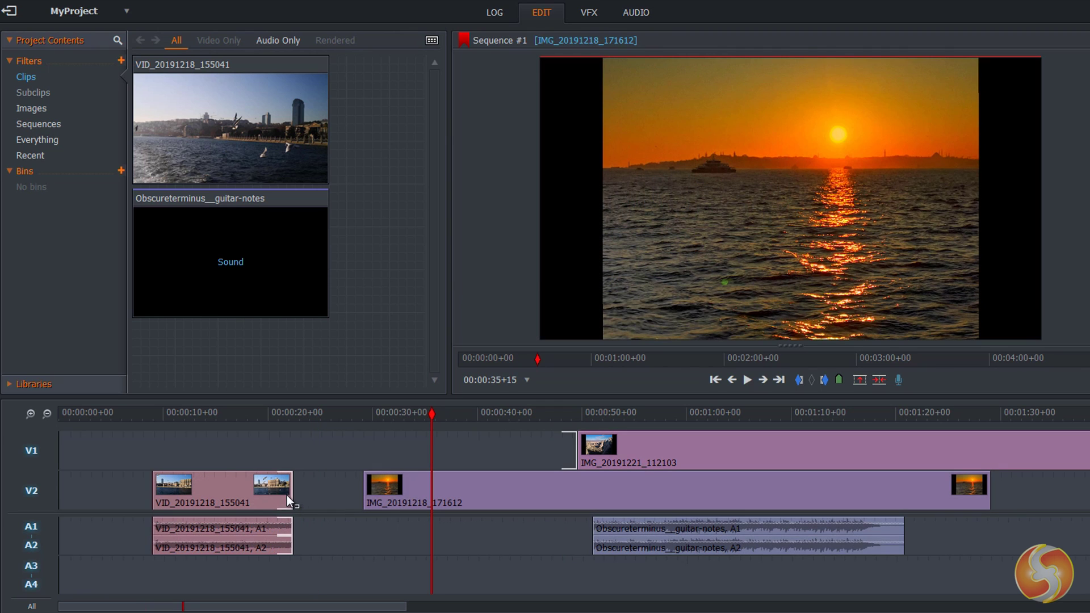
Trim the VID clip's end back to about 15 seconds, then lengthen it again
{"action": "left_click", "coordinate": [287, 495]}
{"action": "left_click_drag", "start_coordinate": [288, 494], "coordinate": [418, 511]}
{"action": "left_click_drag", "start_coordinate": [292, 488], "coordinate": [210, 494]}
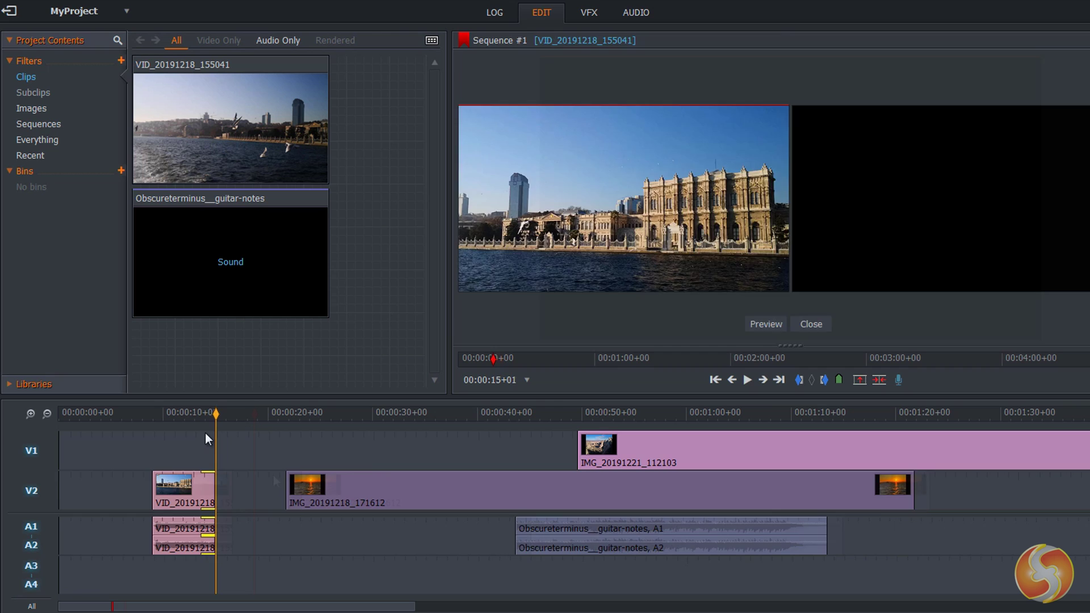
{"action": "left_click_drag", "start_coordinate": [209, 440], "coordinate": [223, 499]}
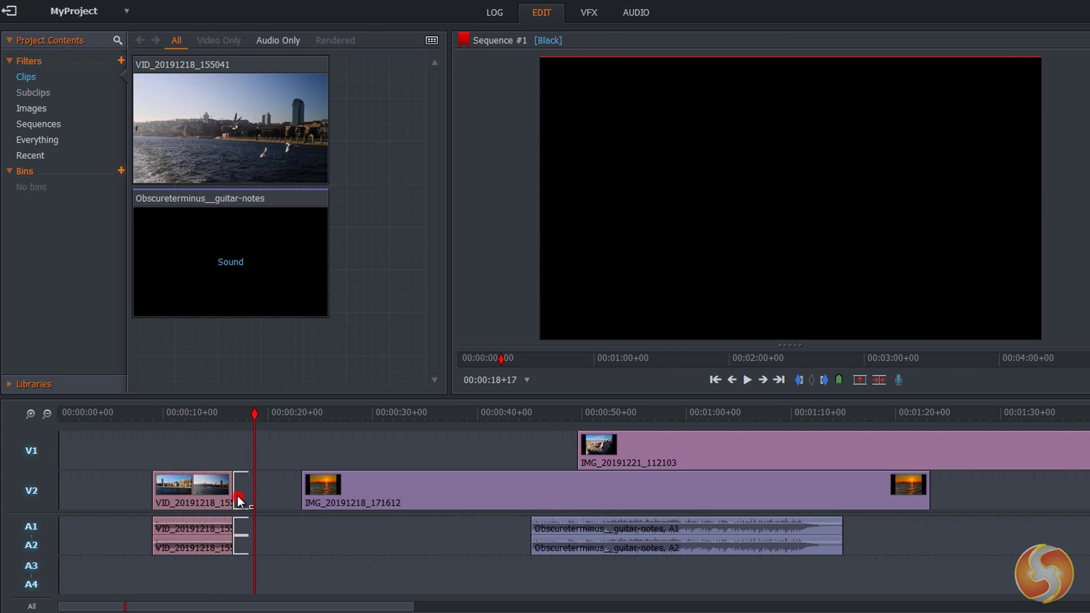
{"action": "left_click", "coordinate": [237, 496]}
{"action": "mouse_move", "coordinate": [237, 493]}
{"action": "left_mouse_down"}
{"action": "mouse_move", "coordinate": [485, 500]}
{"action": "mouse_move", "coordinate": [128, 494]}
{"action": "mouse_move", "coordinate": [410, 504]}
{"action": "mouse_move", "coordinate": [170, 494]}
{"action": "mouse_move", "coordinate": [284, 496]}
{"action": "mouse_move", "coordinate": [195, 495]}
{"action": "mouse_move", "coordinate": [256, 497]}
{"action": "mouse_move", "coordinate": [238, 497]}
{"action": "mouse_move", "coordinate": [240, 515]}
{"action": "left_mouse_up"}
Slip the VID clip's footage within its edges on V2
{"action": "left_click", "coordinate": [221, 497]}
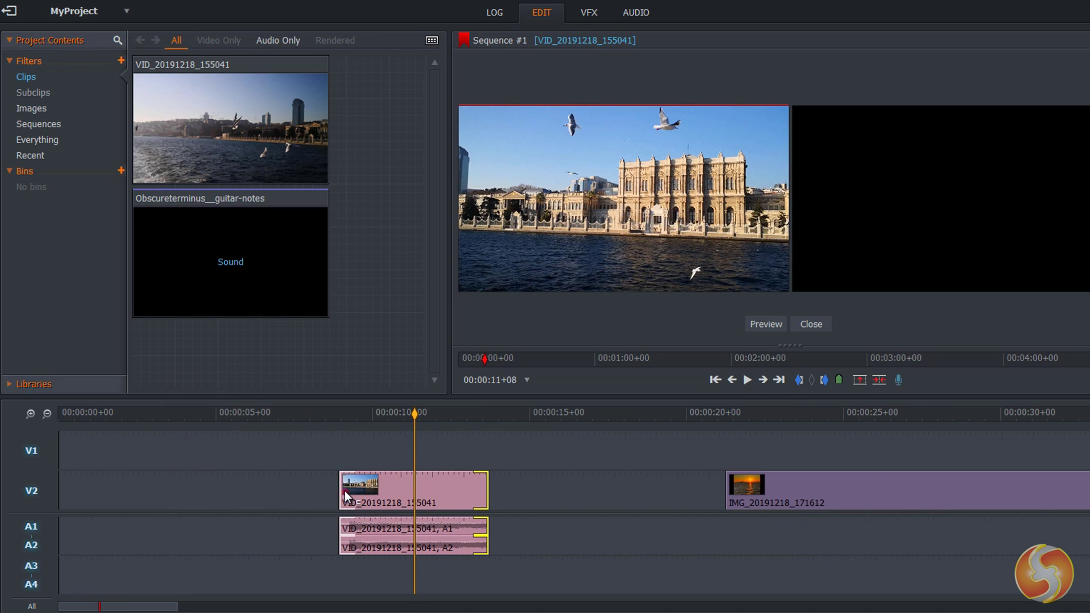
{"action": "left_click", "coordinate": [345, 491]}
{"action": "mouse_move", "coordinate": [447, 495]}
{"action": "left_mouse_down"}
{"action": "mouse_move", "coordinate": [289, 484]}
{"action": "mouse_move", "coordinate": [399, 501]}
{"action": "mouse_move", "coordinate": [348, 486]}
{"action": "left_mouse_up"}
Extend the VID clip's end to about 19 seconds and close trim mode
{"action": "scroll", "coordinate": [318, 490], "scroll_direction": "down", "scroll_amount": 3}
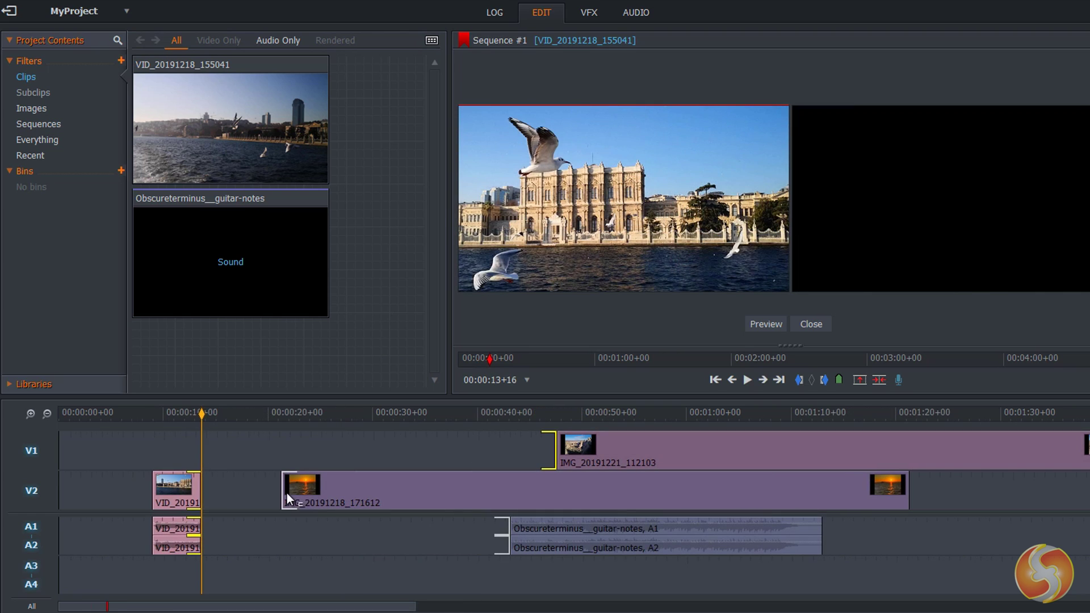
{"action": "left_click", "coordinate": [287, 493]}
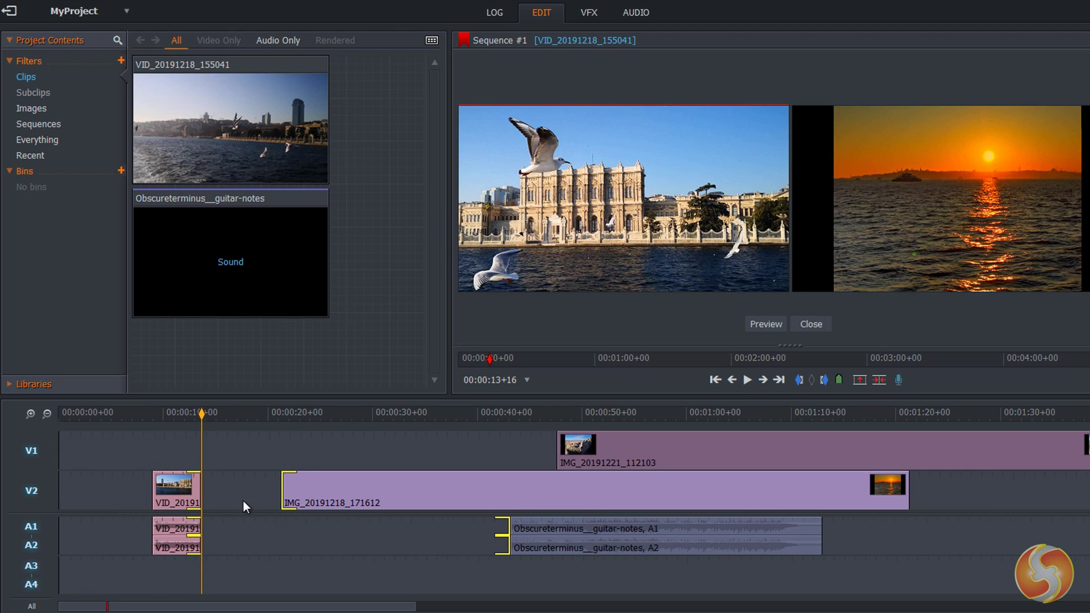
{"action": "mouse_move", "coordinate": [196, 495]}
{"action": "left_mouse_down"}
{"action": "mouse_move", "coordinate": [353, 502]}
{"action": "mouse_move", "coordinate": [200, 499]}
{"action": "left_mouse_up"}
{"action": "left_click_drag", "start_coordinate": [287, 506], "coordinate": [320, 527]}
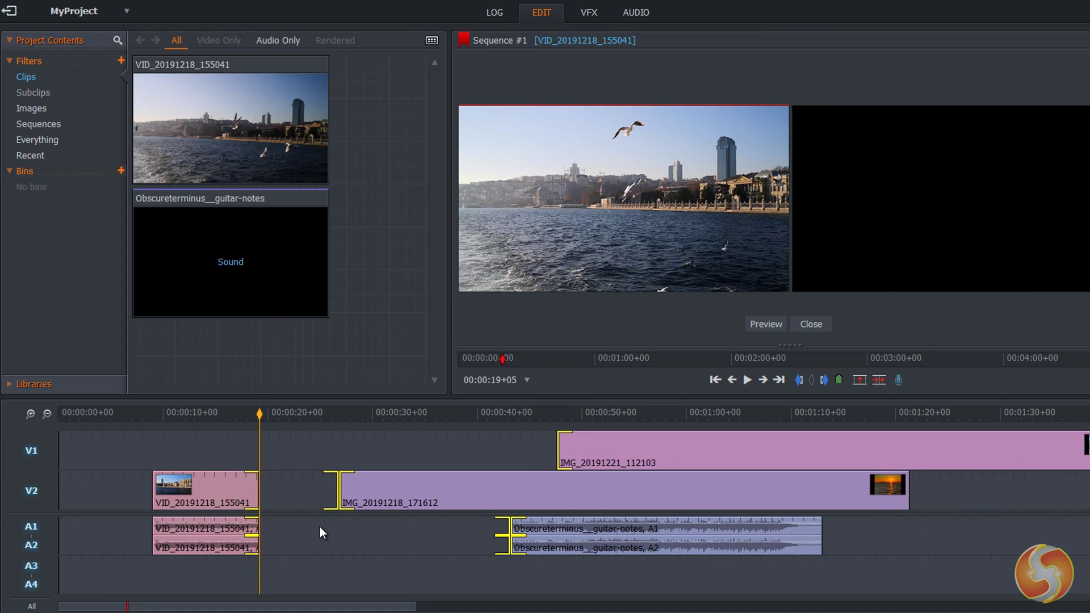
{"action": "left_click", "coordinate": [319, 526]}
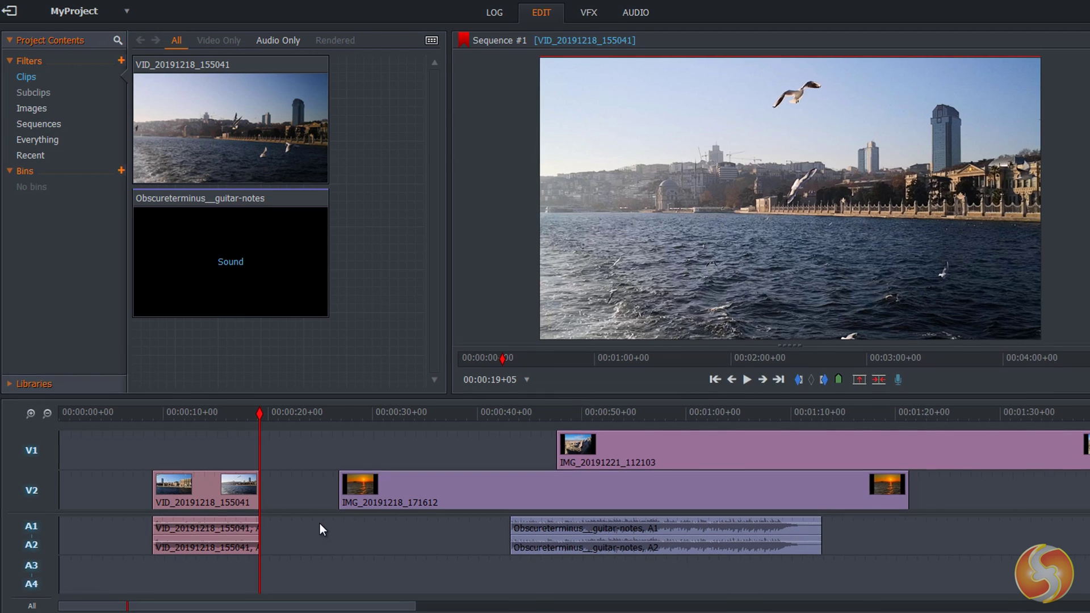
In the VFX workspace, enlarge the timeline and park the playhead on the sunset photo
{"action": "left_click", "coordinate": [579, 13]}
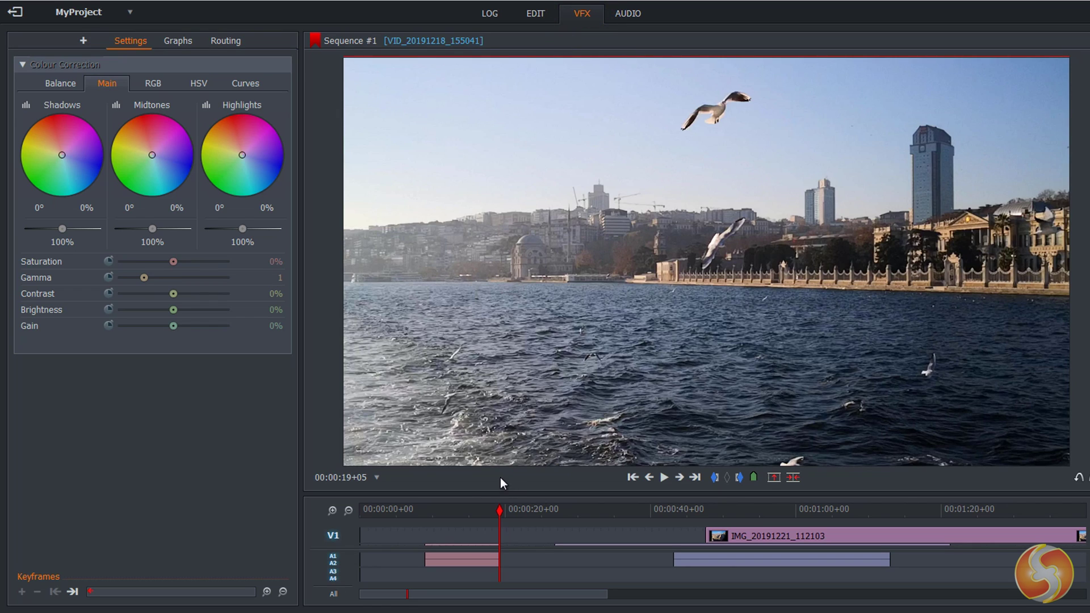
{"action": "left_click_drag", "start_coordinate": [486, 494], "coordinate": [491, 449]}
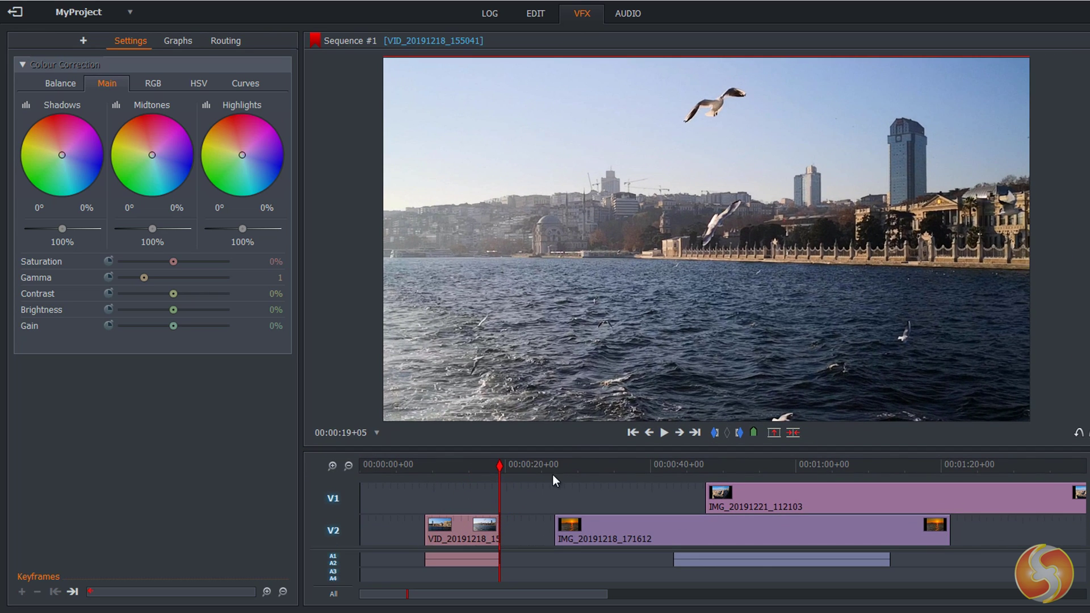
{"action": "left_click", "coordinate": [567, 465]}
{"action": "left_click", "coordinate": [735, 461]}
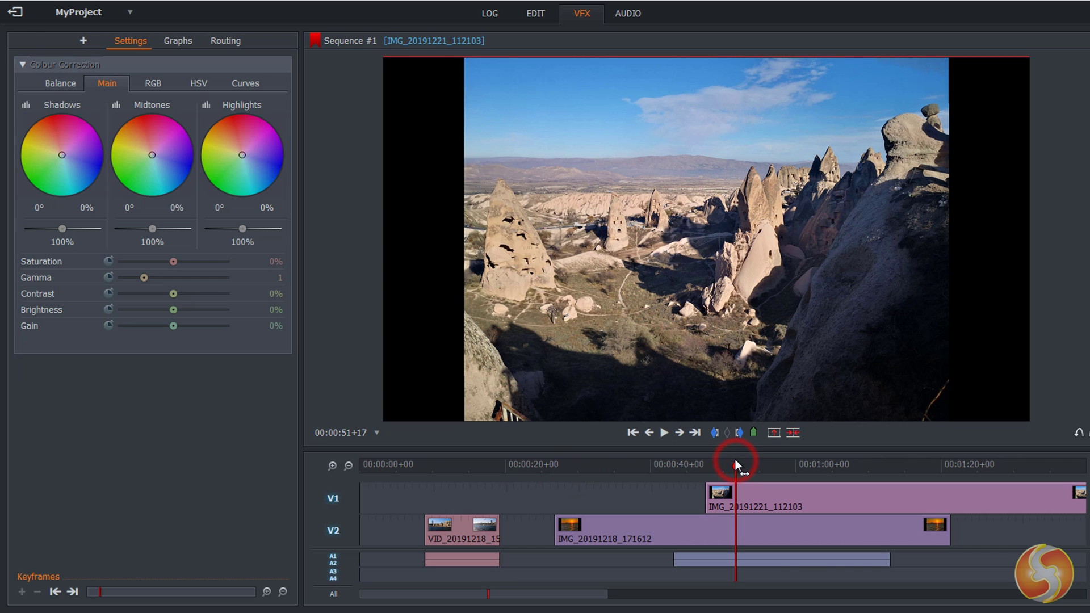
{"action": "left_click", "coordinate": [570, 464]}
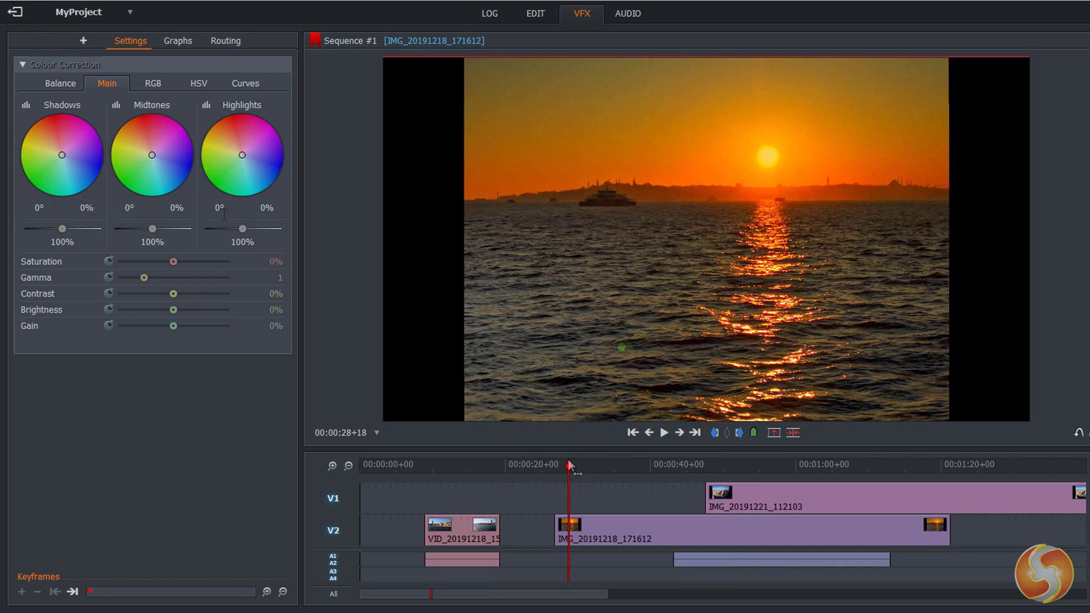
Nudge the Shadows, Midtones and Highlights colour wheels for slight hue shifts
{"action": "mouse_move", "coordinate": [62, 154]}
{"action": "left_mouse_down"}
{"action": "mouse_move", "coordinate": [40, 144]}
{"action": "mouse_move", "coordinate": [90, 161]}
{"action": "mouse_move", "coordinate": [67, 145]}
{"action": "left_mouse_up"}
{"action": "mouse_move", "coordinate": [152, 155]}
{"action": "left_mouse_down"}
{"action": "mouse_move", "coordinate": [159, 146]}
{"action": "mouse_move", "coordinate": [164, 169]}
{"action": "mouse_move", "coordinate": [142, 160]}
{"action": "left_mouse_up"}
{"action": "mouse_move", "coordinate": [242, 155]}
{"action": "left_mouse_down"}
{"action": "mouse_move", "coordinate": [264, 133]}
{"action": "mouse_move", "coordinate": [260, 165]}
{"action": "mouse_move", "coordinate": [221, 149]}
{"action": "mouse_move", "coordinate": [250, 137]}
{"action": "mouse_move", "coordinate": [240, 147]}
{"action": "left_mouse_up"}
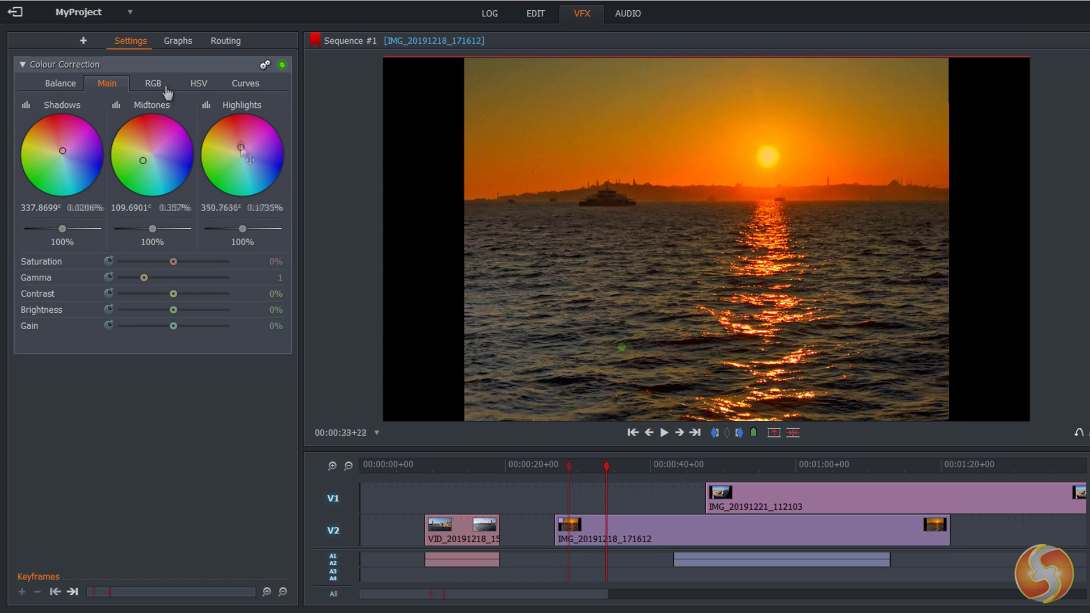
Apply Posterize from the Stylize effects to the sunset photo and adjust its Amount
{"action": "left_click", "coordinate": [90, 42]}
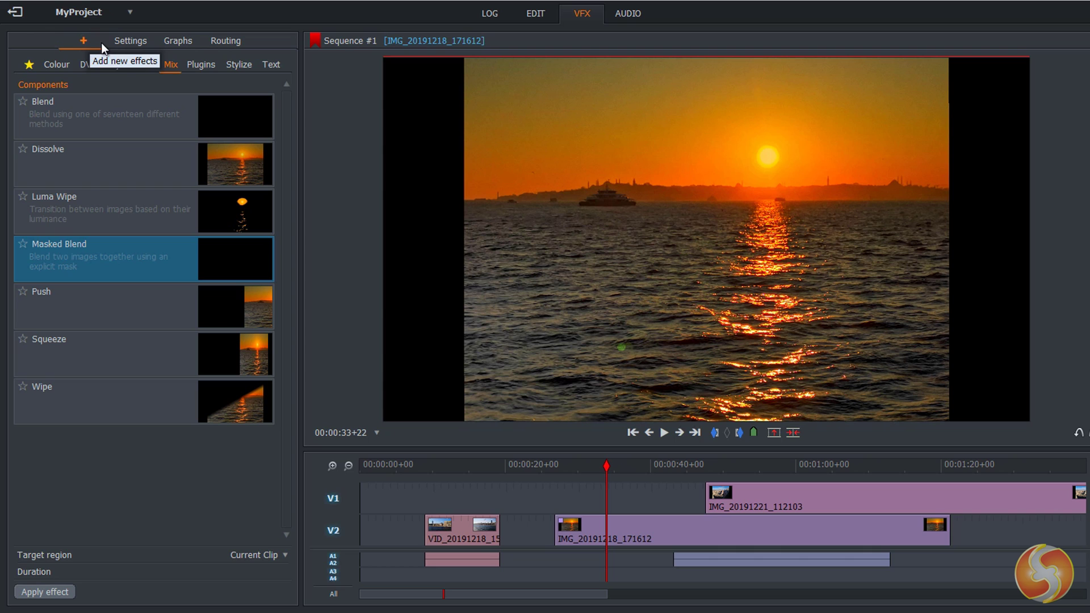
{"action": "left_click", "coordinate": [62, 64]}
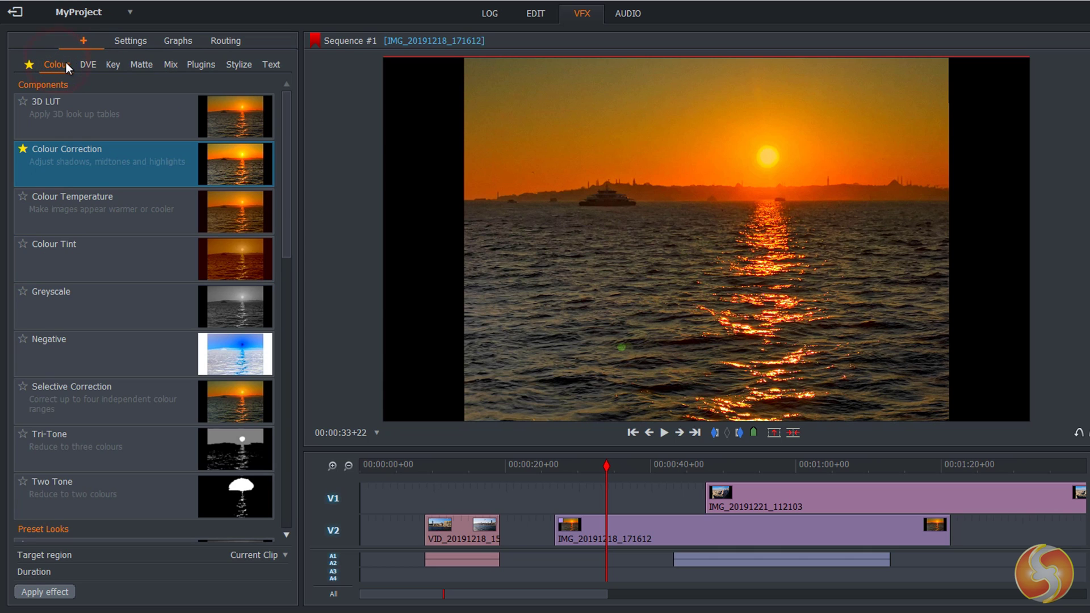
{"action": "left_click", "coordinate": [89, 66]}
{"action": "left_click", "coordinate": [238, 64]}
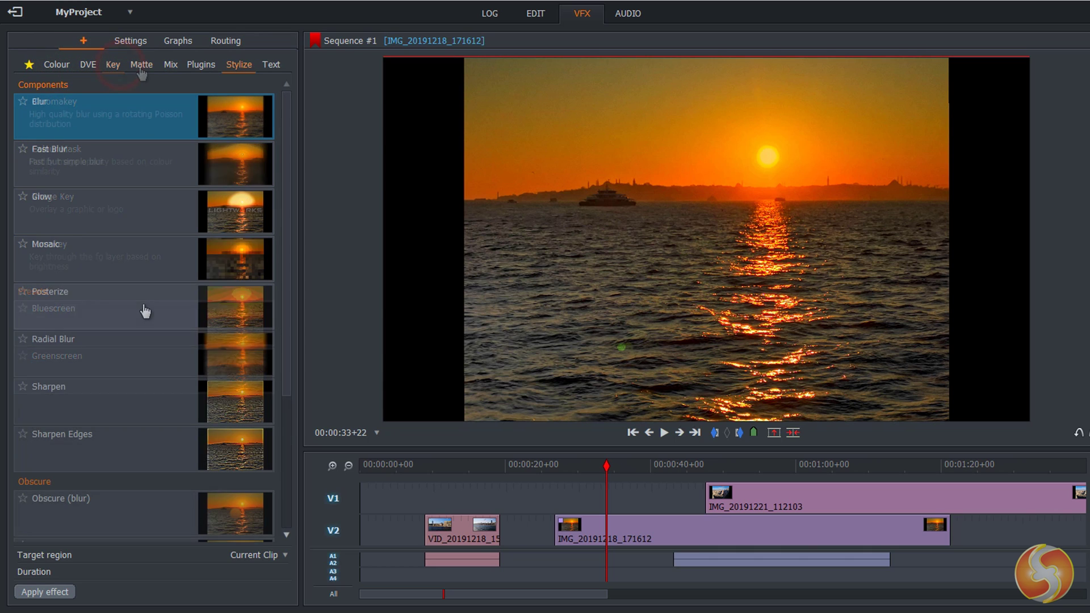
{"action": "double_click", "coordinate": [112, 311]}
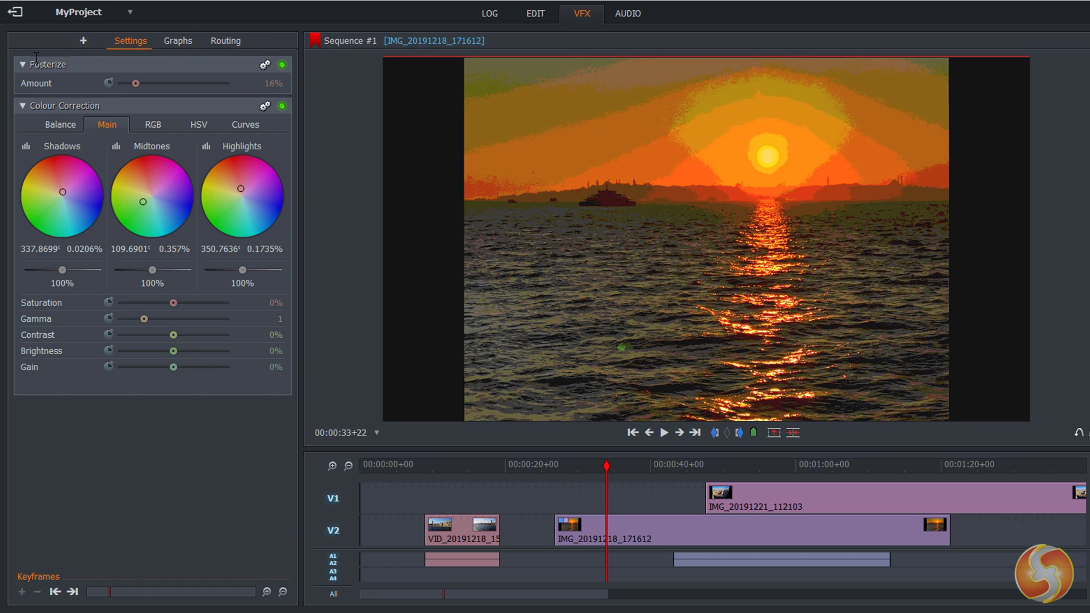
{"action": "mouse_move", "coordinate": [131, 82]}
{"action": "left_mouse_down"}
{"action": "mouse_move", "coordinate": [189, 84]}
{"action": "mouse_move", "coordinate": [128, 84]}
{"action": "left_mouse_up"}
Compare Posterize on and off, remove it, then show the Text effects category
{"action": "left_click", "coordinate": [281, 66]}
{"action": "left_click", "coordinate": [282, 66]}
{"action": "left_click", "coordinate": [281, 66]}
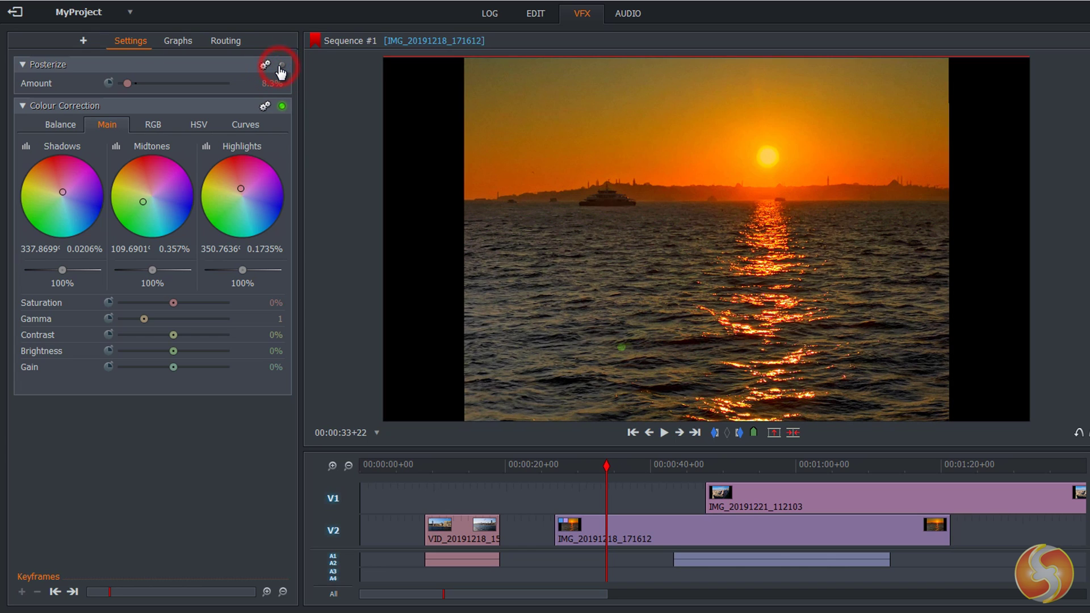
{"action": "left_click", "coordinate": [282, 66]}
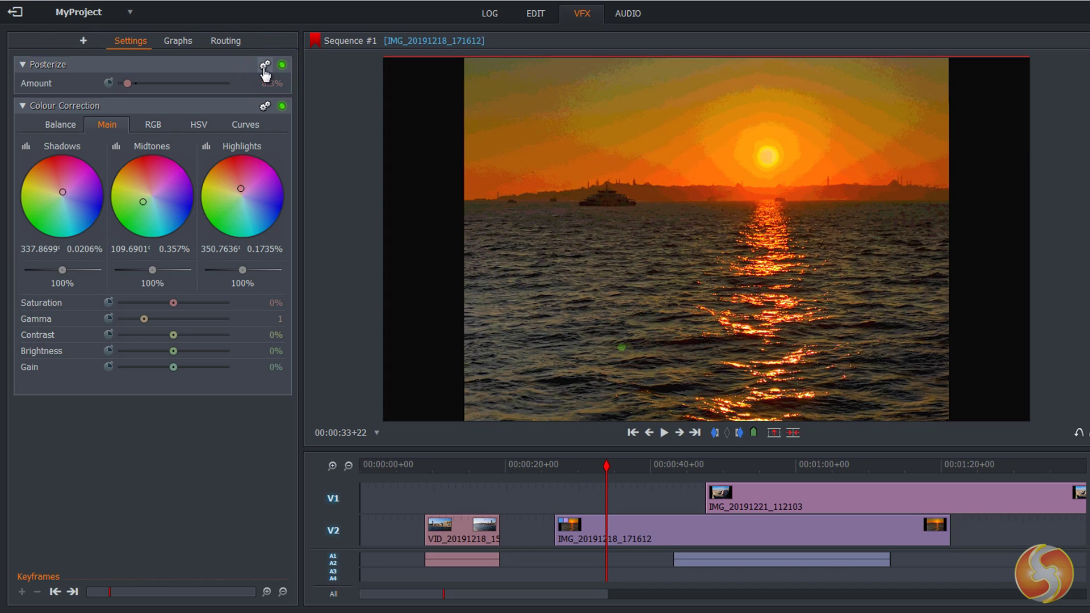
{"action": "left_click", "coordinate": [265, 65]}
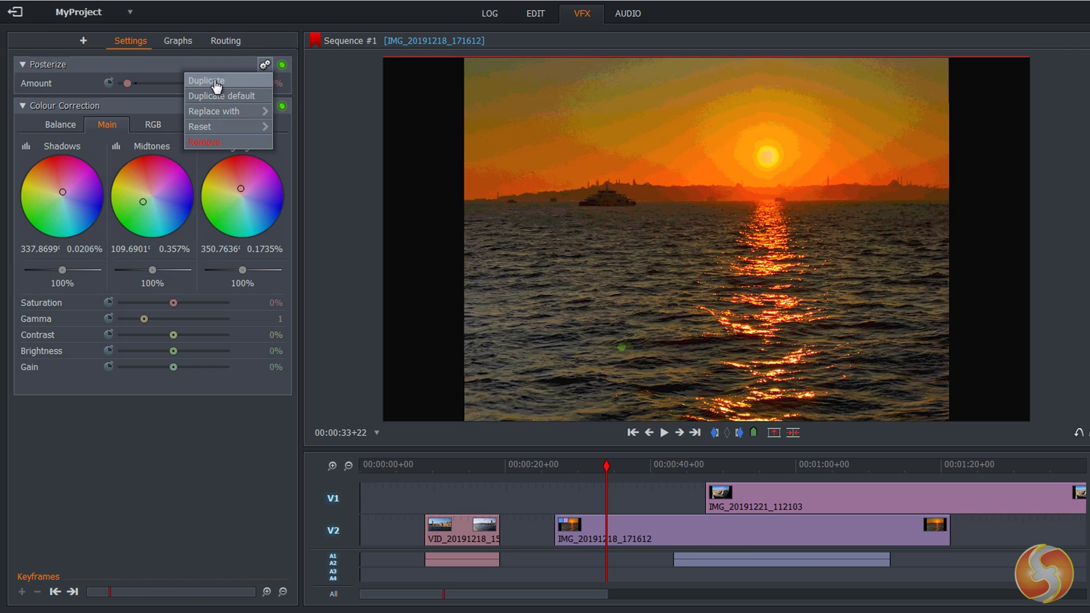
{"action": "left_click", "coordinate": [221, 146]}
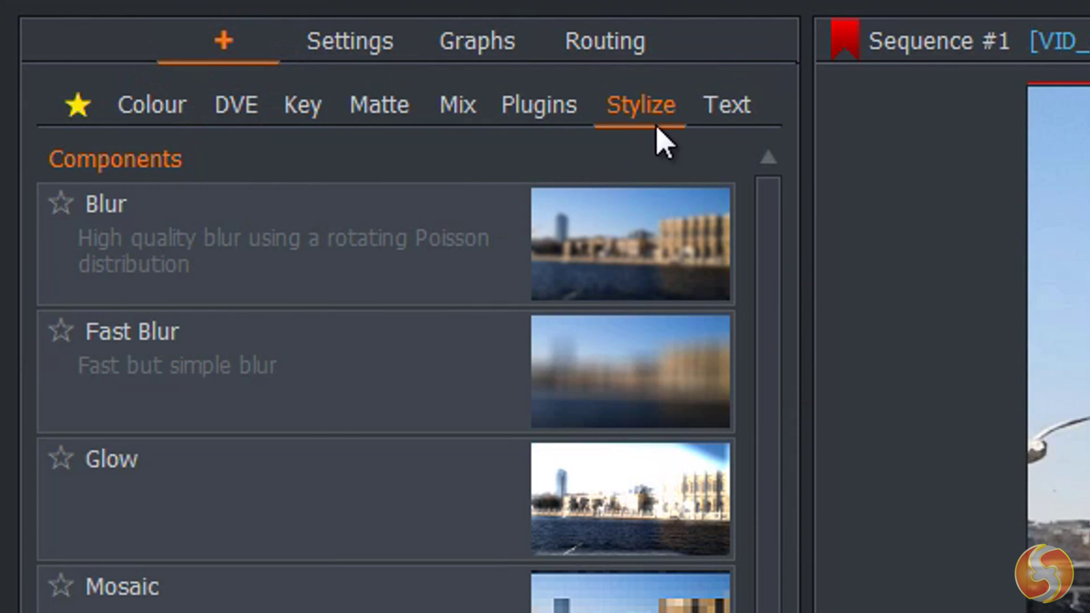
{"action": "left_click", "coordinate": [726, 108]}
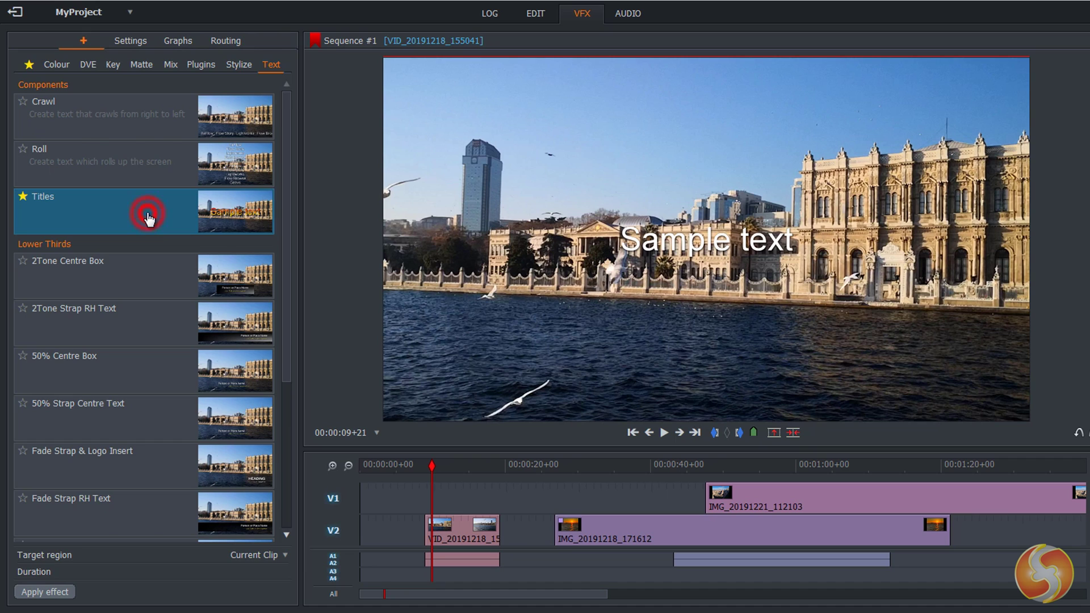
Add a Titles effect over the palace clip with enlarged text reading 'Amazing'
{"action": "double_click", "coordinate": [148, 217]}
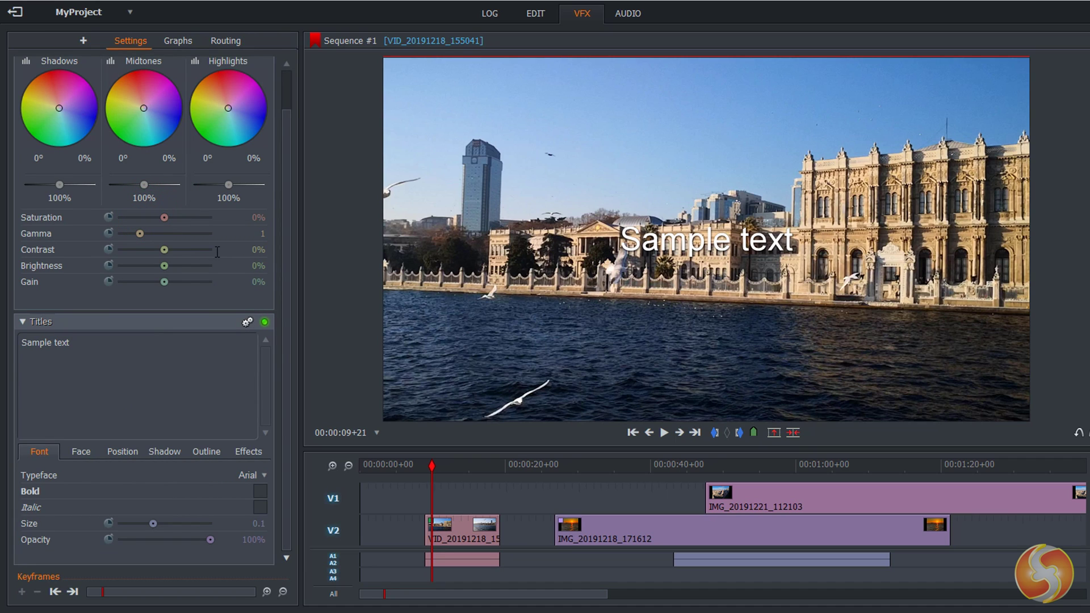
{"action": "left_click_drag", "start_coordinate": [155, 522], "coordinate": [203, 525]}
{"action": "left_click_drag", "start_coordinate": [71, 343], "coordinate": [7, 340]}
{"action": "type", "text": "Amazing"}
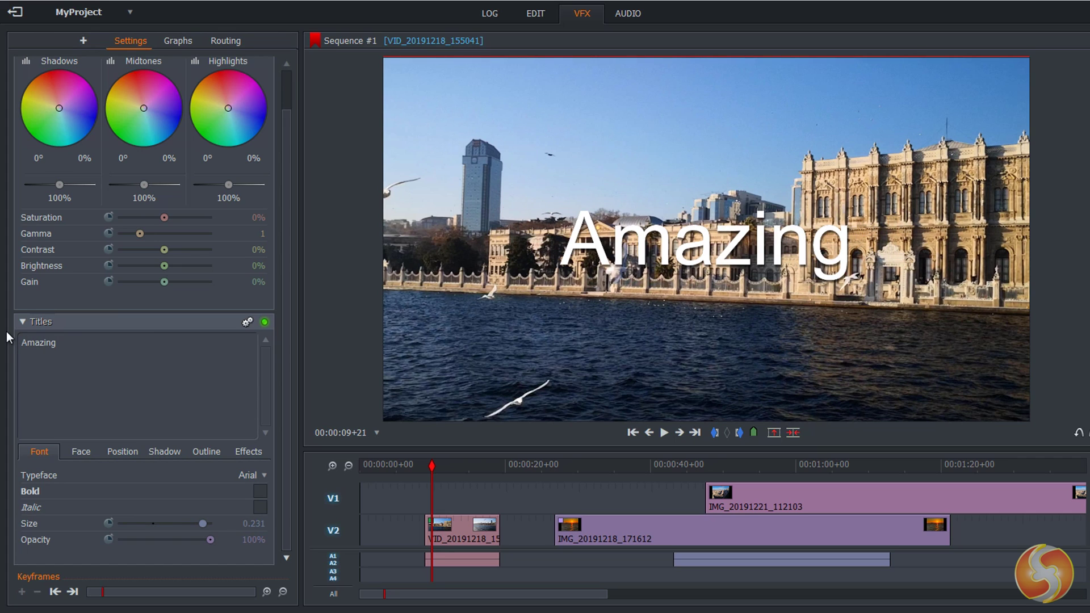
{"action": "left_click_drag", "start_coordinate": [210, 539], "coordinate": [151, 509]}
Make the title green with a purple outline about 97%, place it over the palace, and preview
{"action": "left_click", "coordinate": [81, 452]}
{"action": "left_click", "coordinate": [123, 492]}
{"action": "left_click_drag", "start_coordinate": [237, 427], "coordinate": [211, 440]}
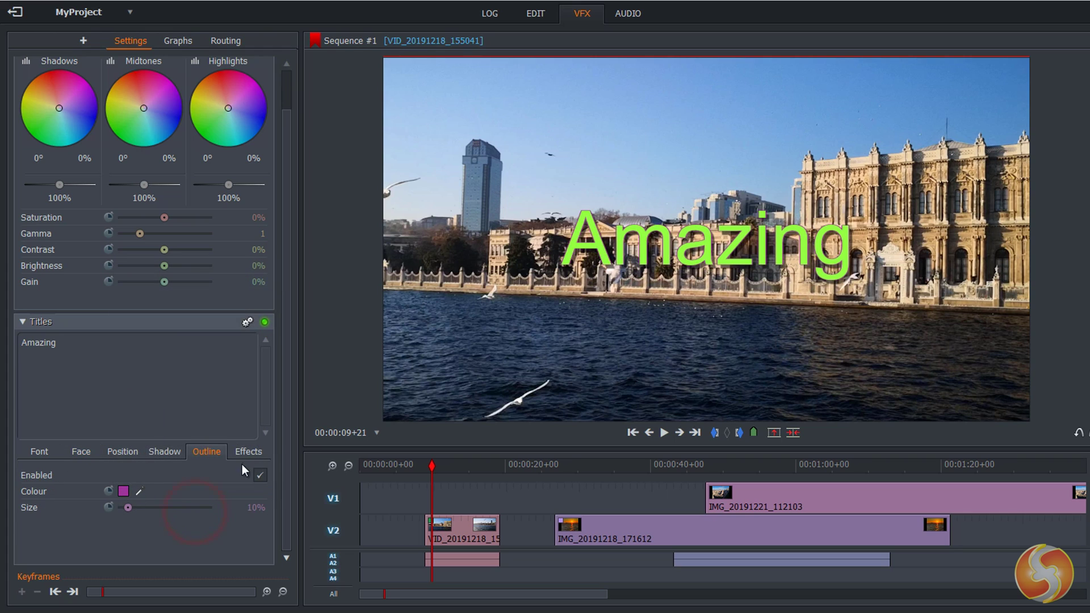
{"action": "left_click_drag", "start_coordinate": [128, 507], "coordinate": [223, 504]}
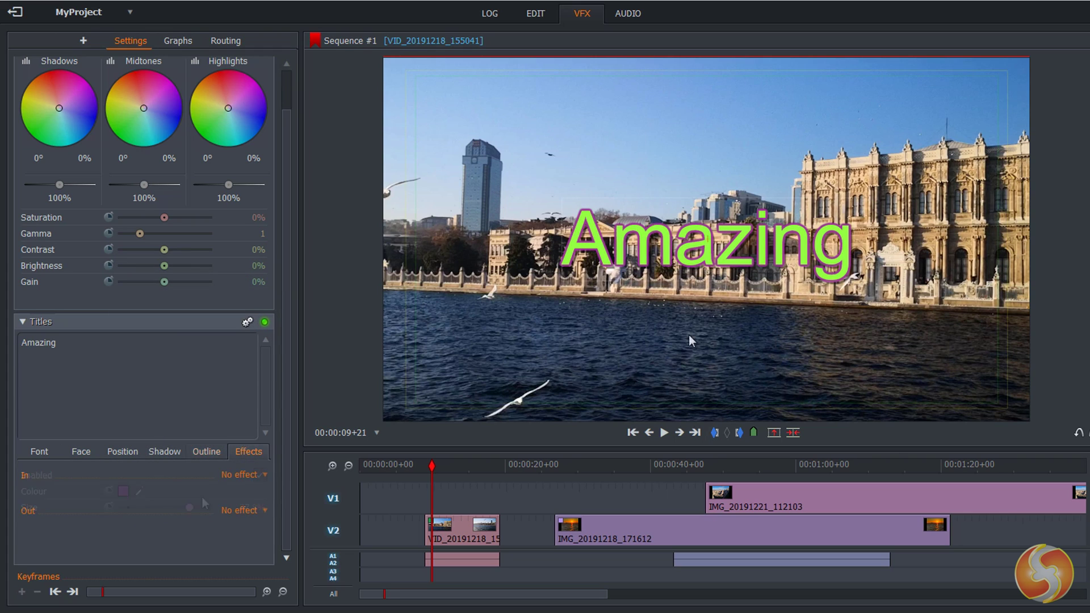
{"action": "mouse_move", "coordinate": [710, 244]}
{"action": "left_mouse_down"}
{"action": "mouse_move", "coordinate": [727, 251]}
{"action": "mouse_move", "coordinate": [809, 179]}
{"action": "mouse_move", "coordinate": [678, 167]}
{"action": "mouse_move", "coordinate": [738, 293]}
{"action": "mouse_move", "coordinate": [747, 243]}
{"action": "mouse_move", "coordinate": [733, 272]}
{"action": "mouse_move", "coordinate": [703, 251]}
{"action": "mouse_move", "coordinate": [717, 249]}
{"action": "left_mouse_up"}
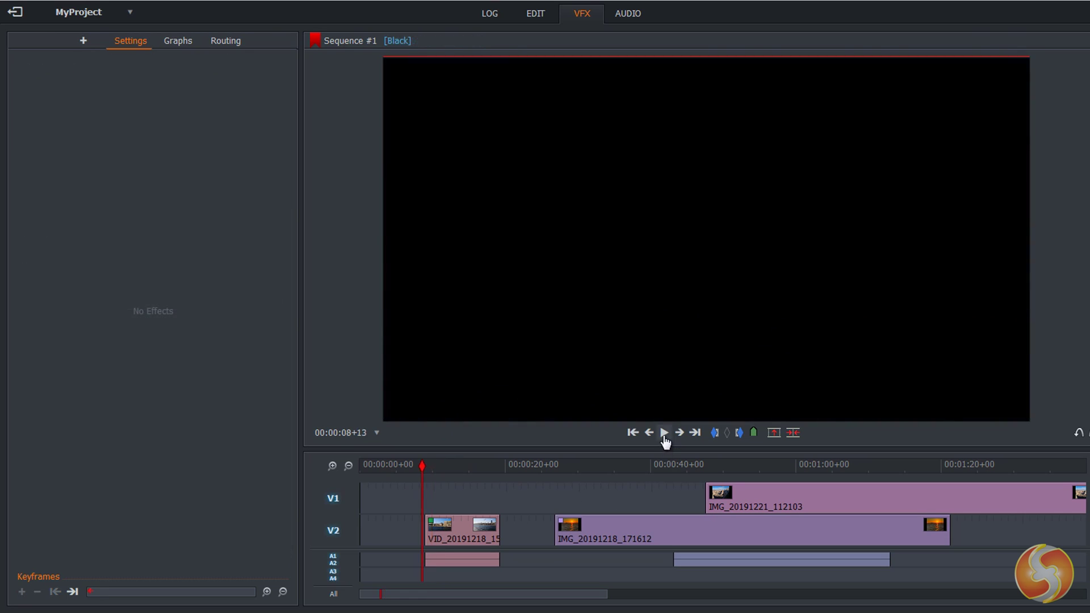
{"action": "left_click", "coordinate": [664, 432]}
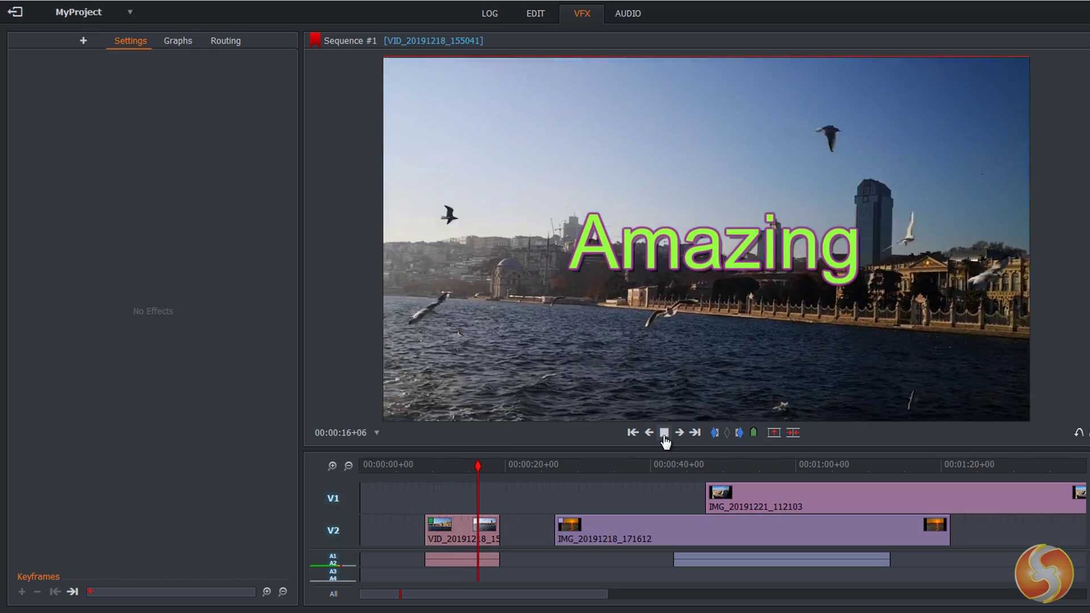
{"action": "left_click", "coordinate": [664, 434]}
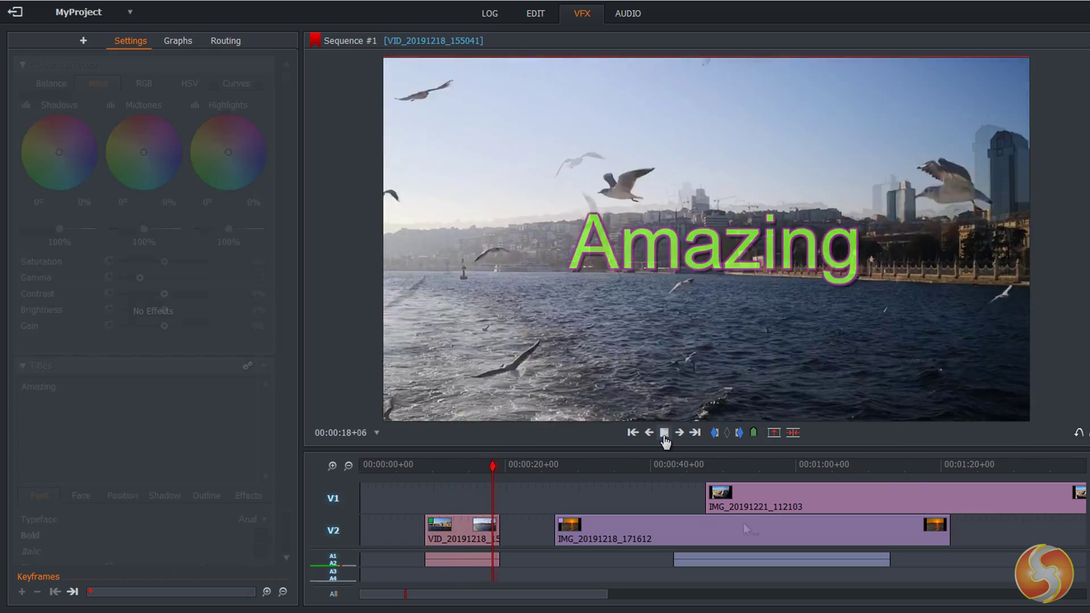
{"action": "left_click", "coordinate": [508, 465]}
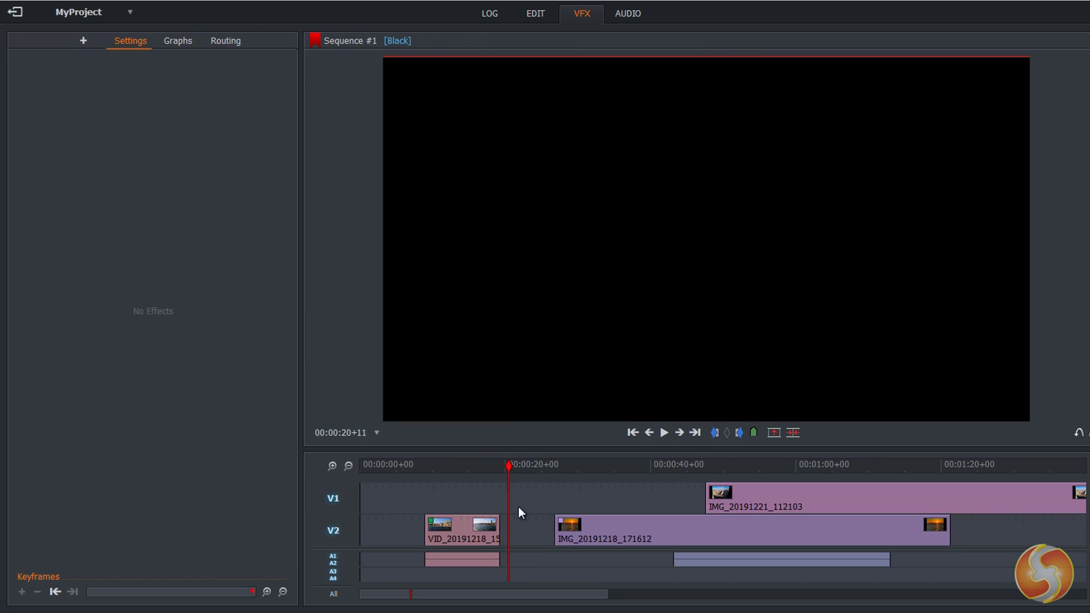
{"action": "left_click", "coordinate": [83, 41]}
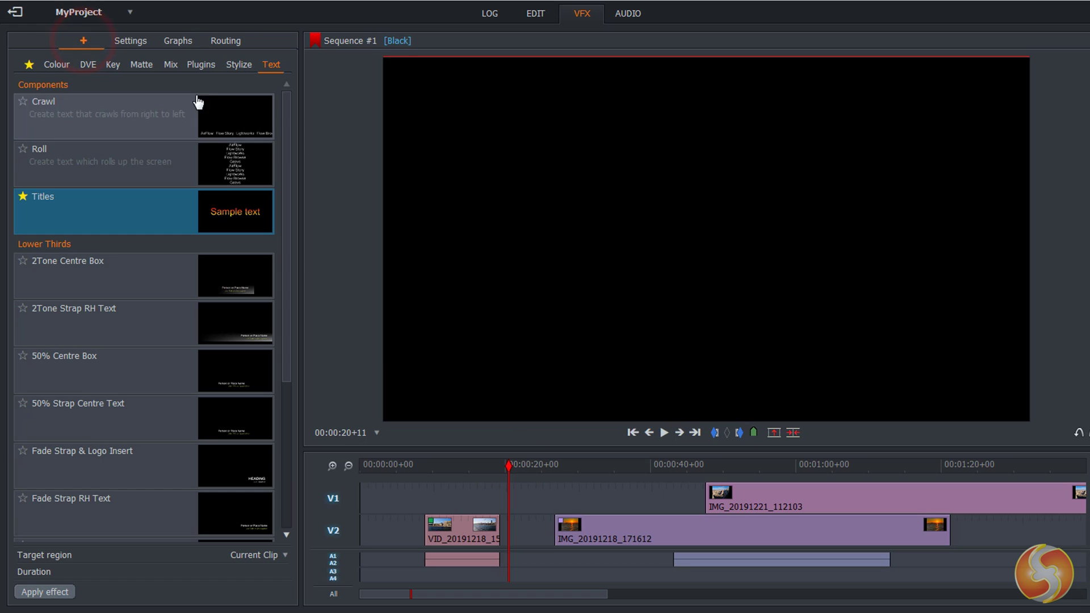
{"action": "double_click", "coordinate": [116, 210]}
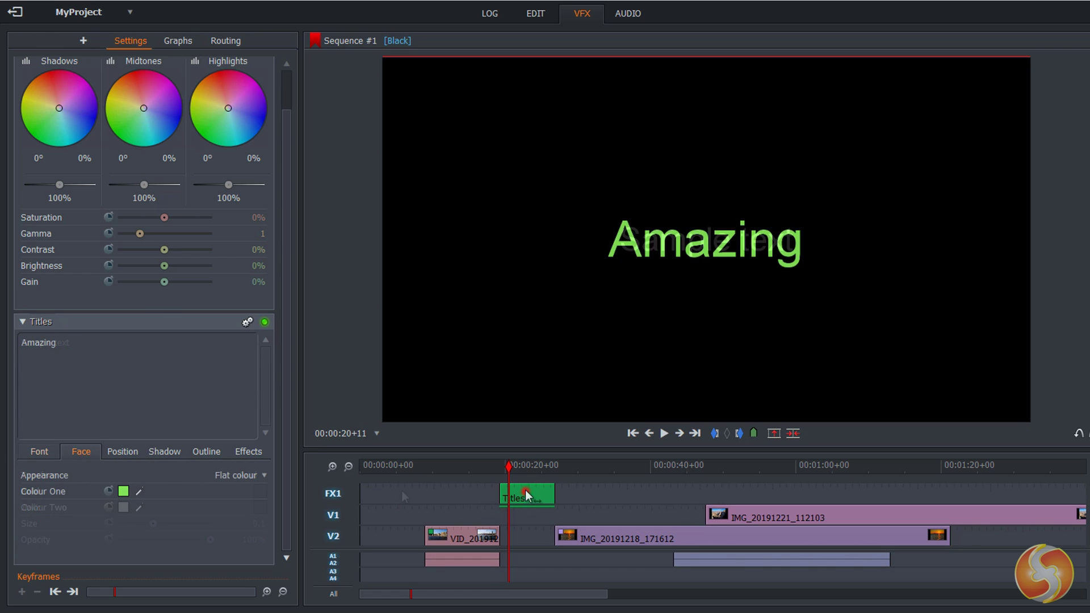
{"action": "left_click_drag", "start_coordinate": [532, 494], "coordinate": [500, 495]}
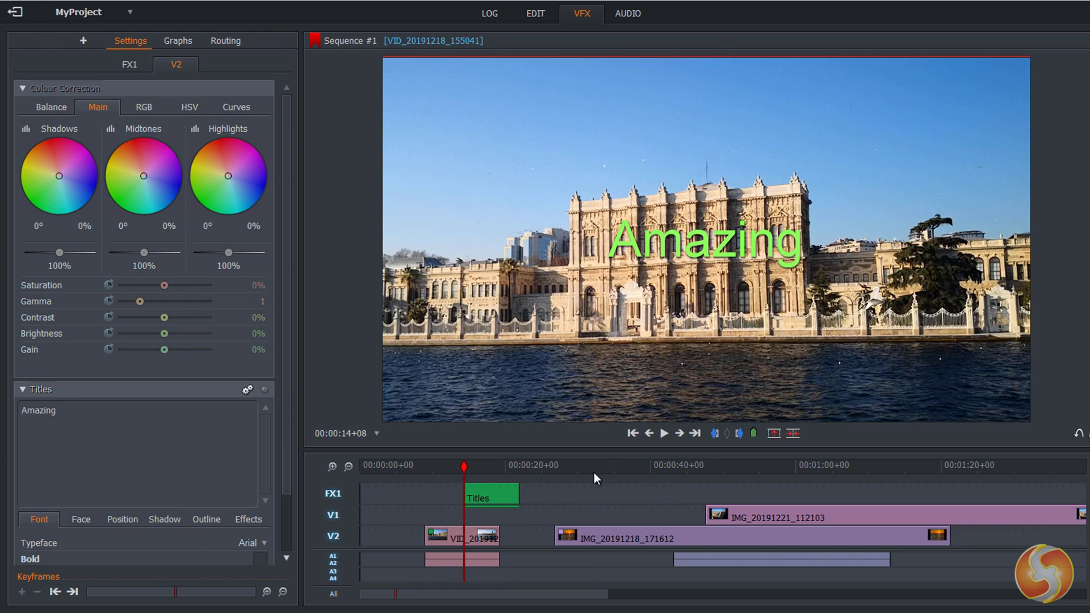
{"action": "left_click", "coordinate": [443, 465]}
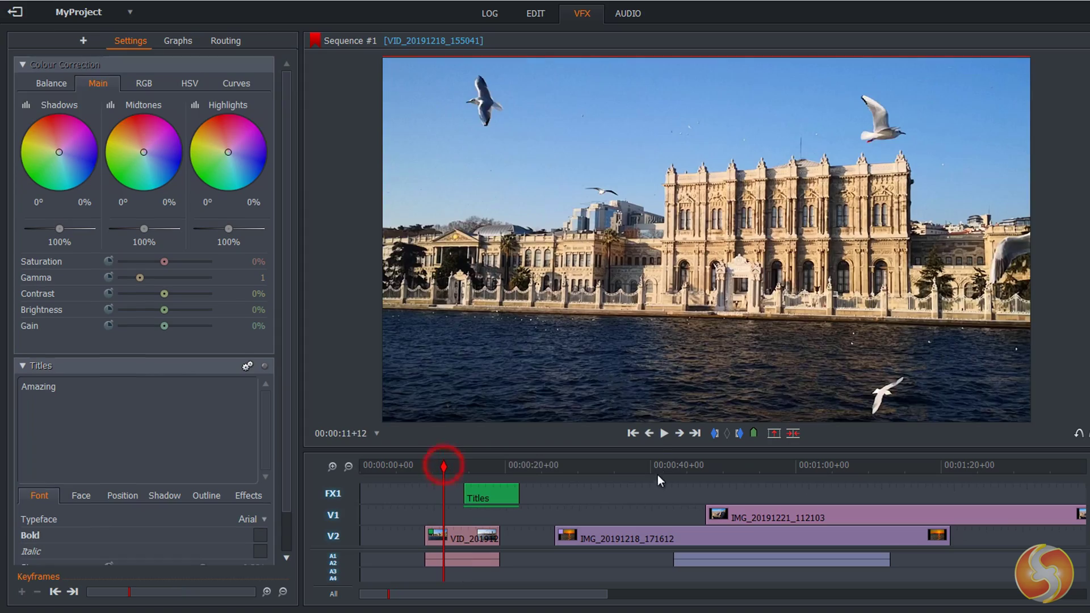
{"action": "left_click", "coordinate": [665, 434]}
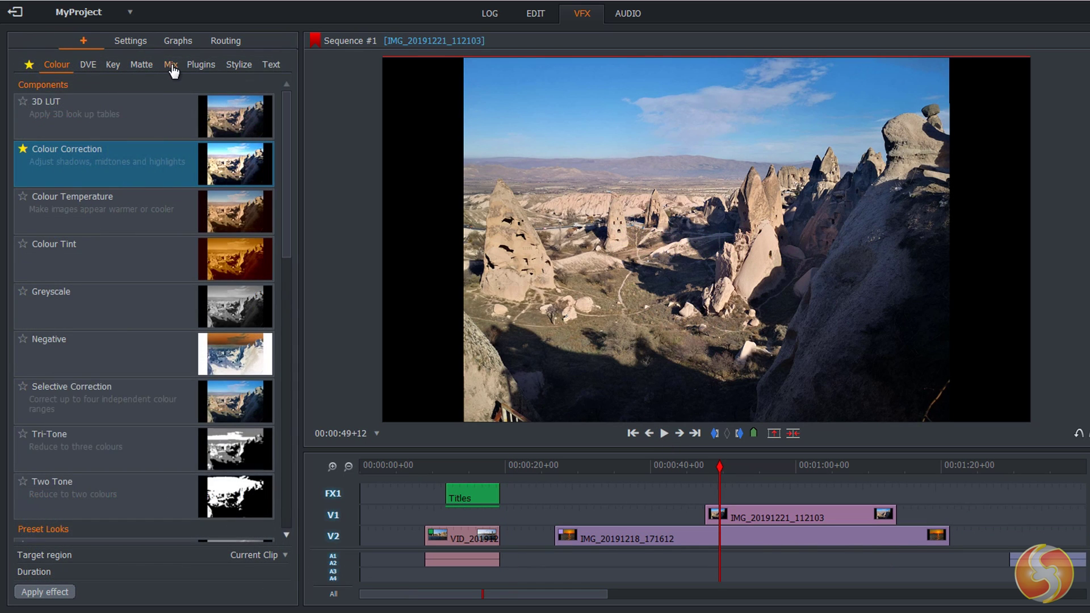
Apply the Mix > Wipe transition to the V1 rock photo and review it
{"action": "left_click", "coordinate": [171, 67]}
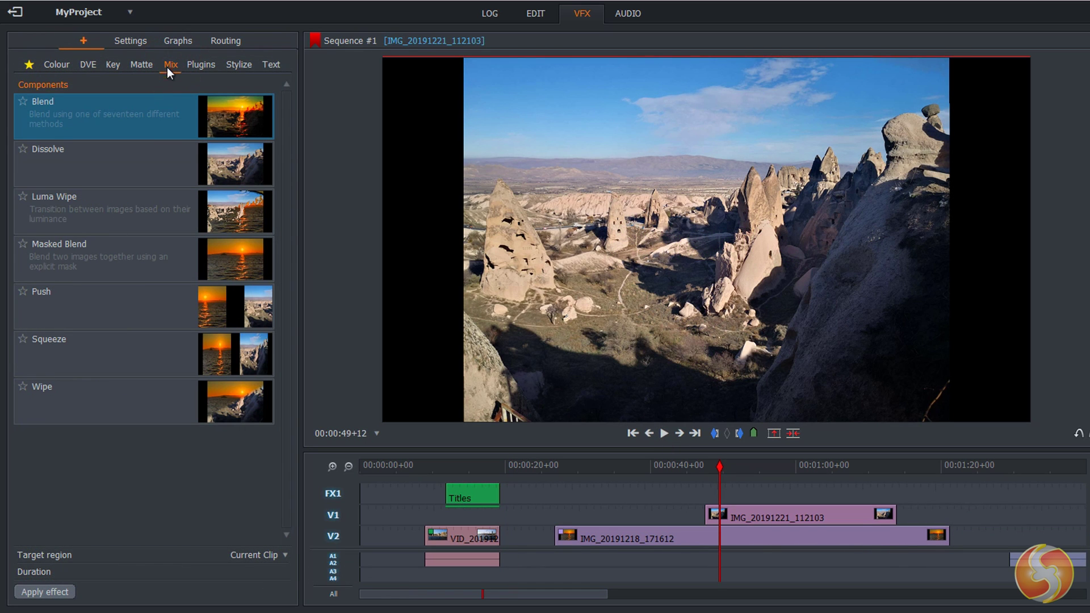
{"action": "double_click", "coordinate": [114, 413]}
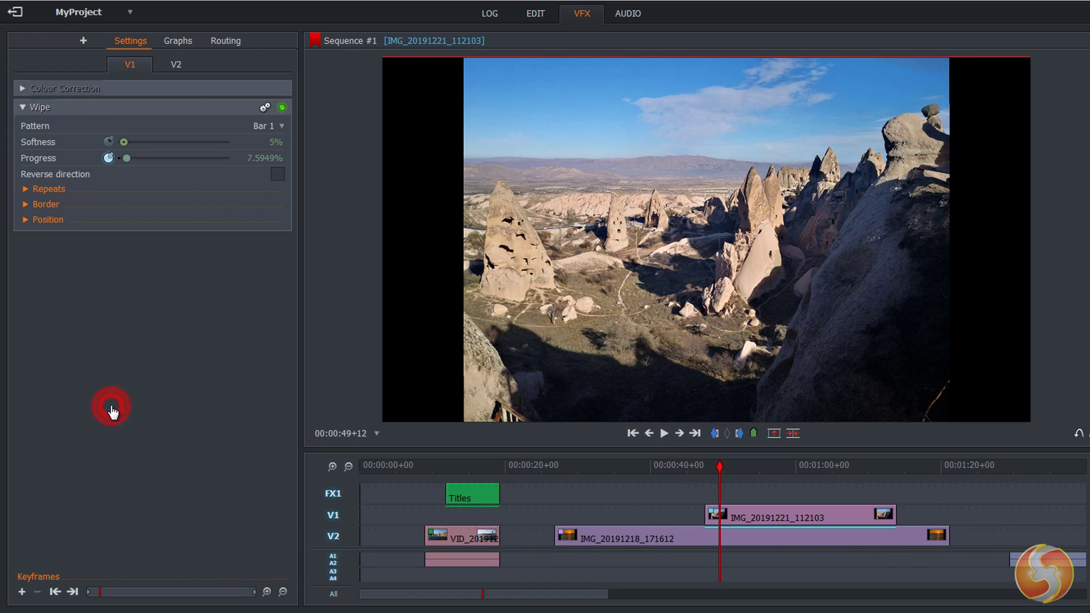
{"action": "left_click", "coordinate": [664, 433]}
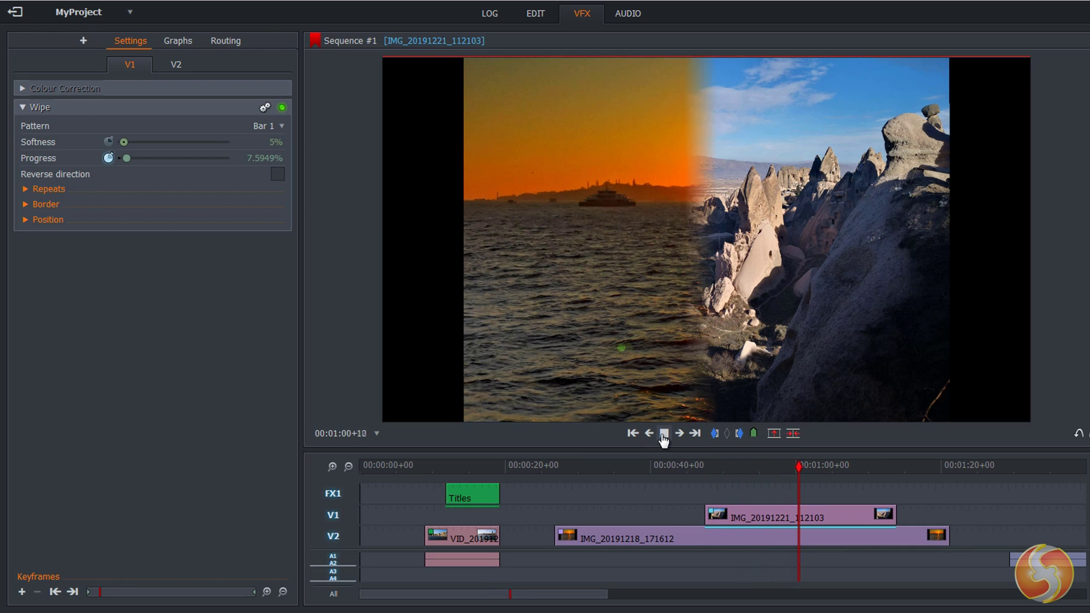
{"action": "left_click", "coordinate": [664, 434]}
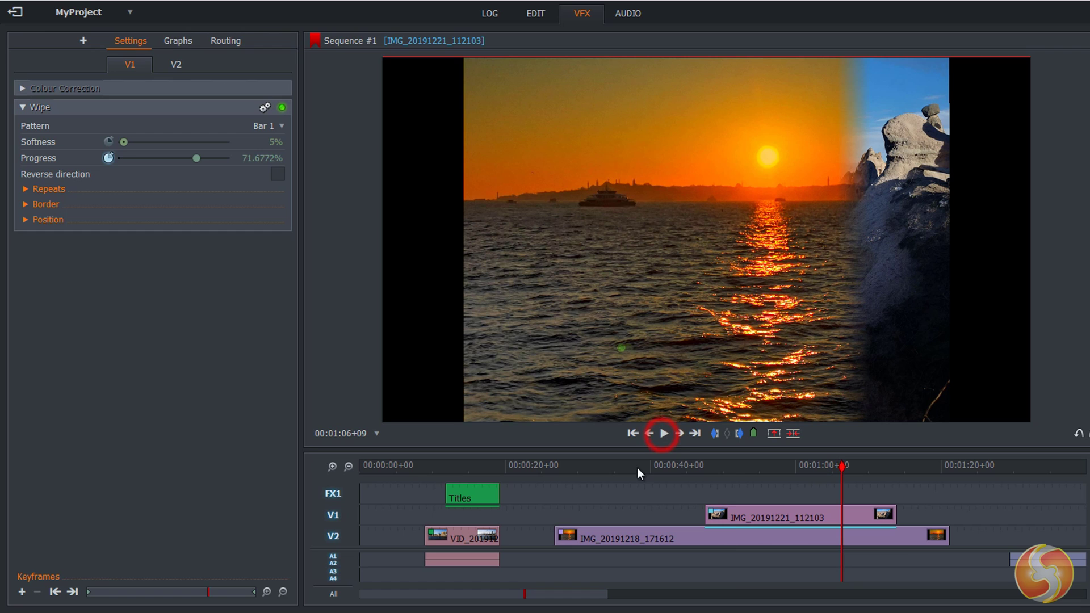
{"action": "left_click", "coordinate": [733, 466]}
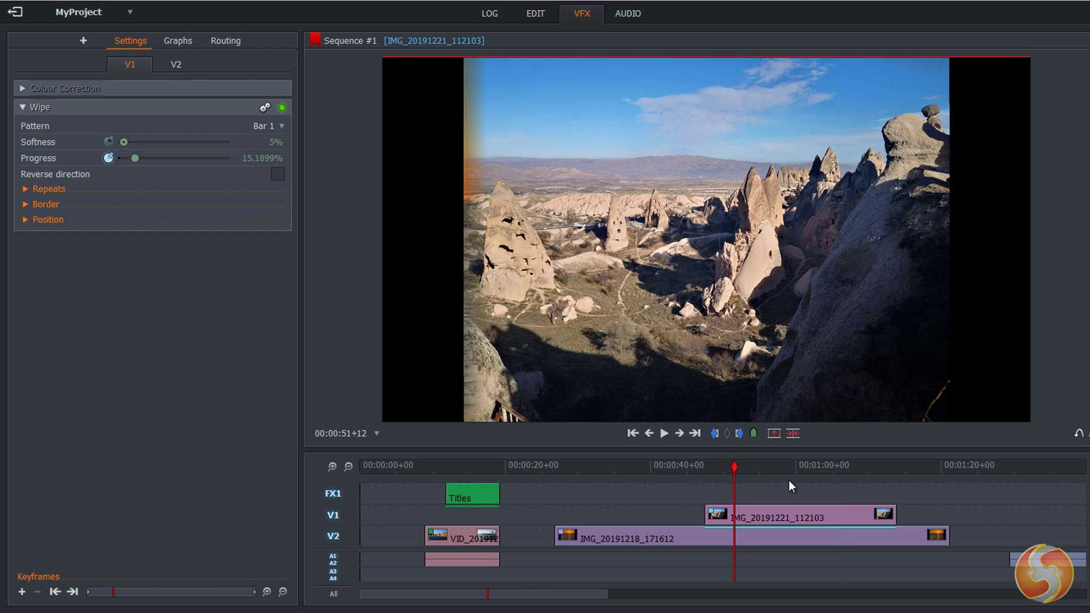
{"action": "left_click", "coordinate": [778, 462]}
{"action": "left_click_drag", "start_coordinate": [779, 462], "coordinate": [742, 466]}
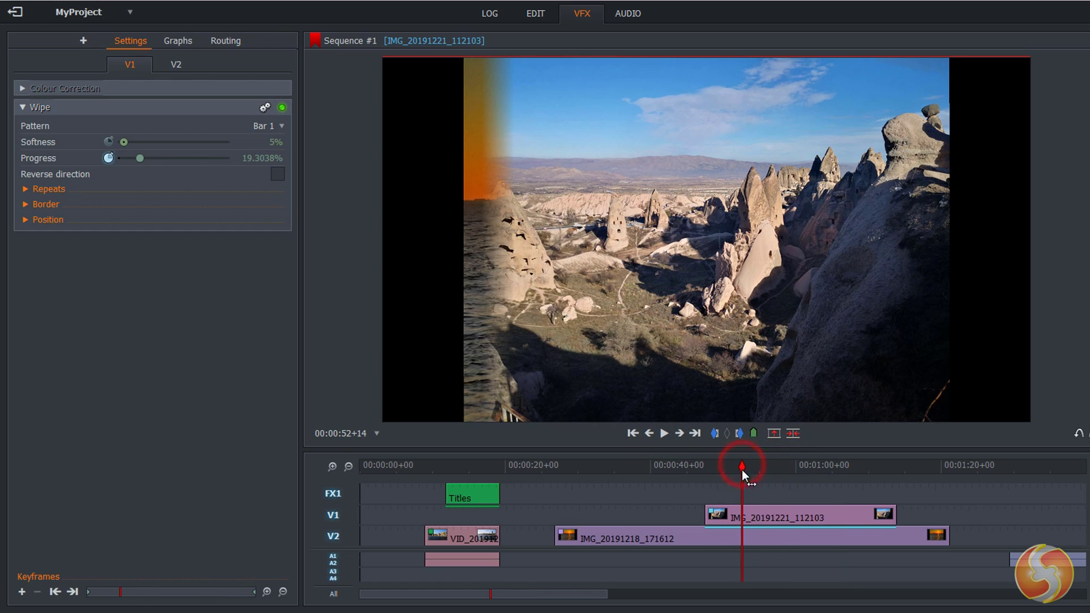
Reshape the wipe's Progress keyframe curve in Graphs, replay it, and turn on keyframing
{"action": "left_click", "coordinate": [173, 39]}
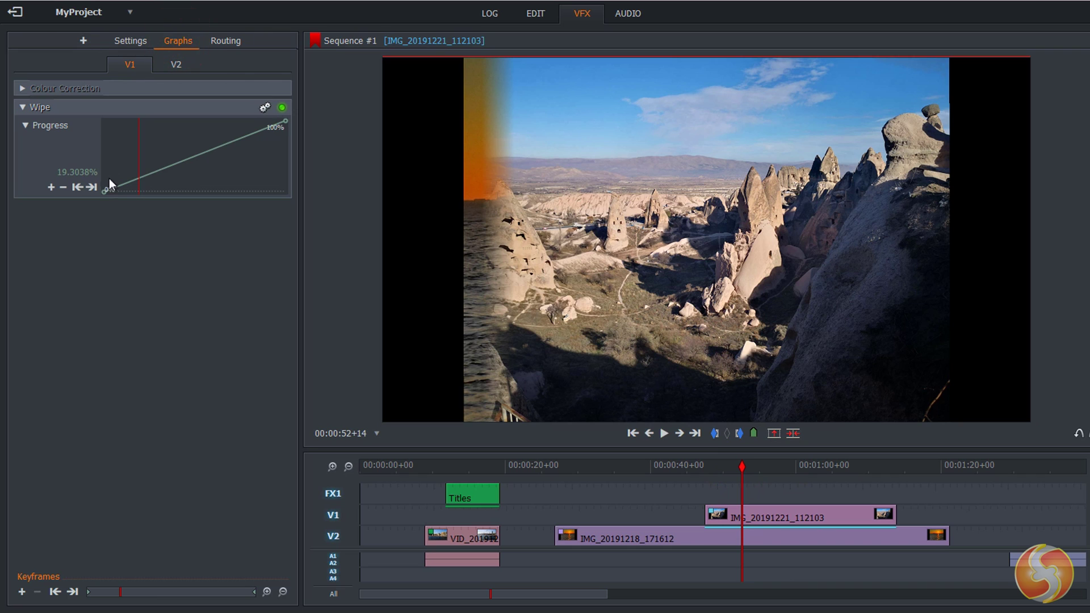
{"action": "left_click_drag", "start_coordinate": [105, 193], "coordinate": [105, 132]}
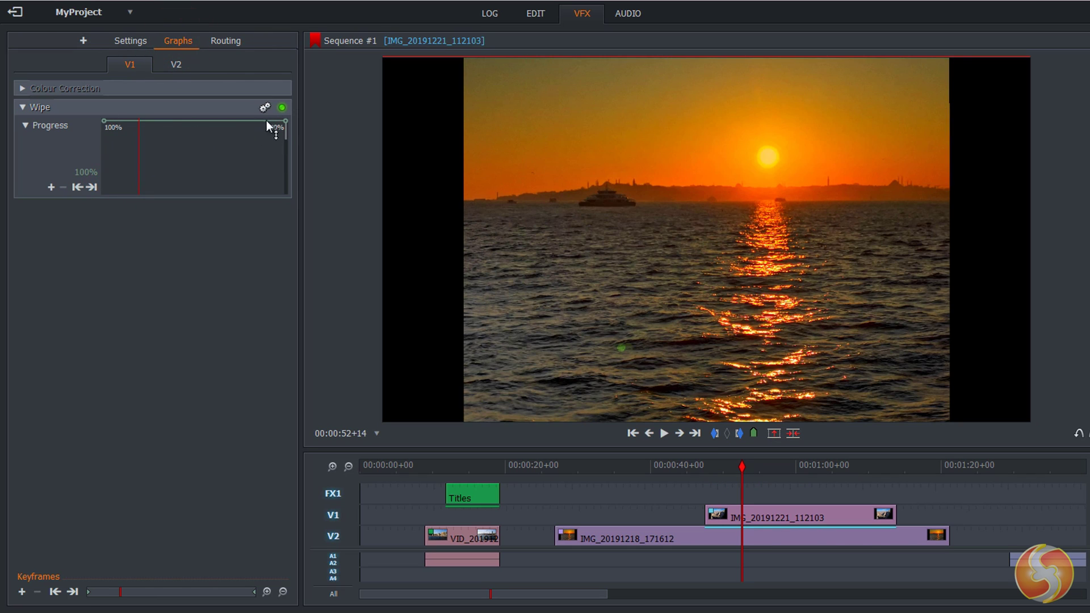
{"action": "left_click_drag", "start_coordinate": [284, 119], "coordinate": [135, 199]}
{"action": "key", "text": "space"}
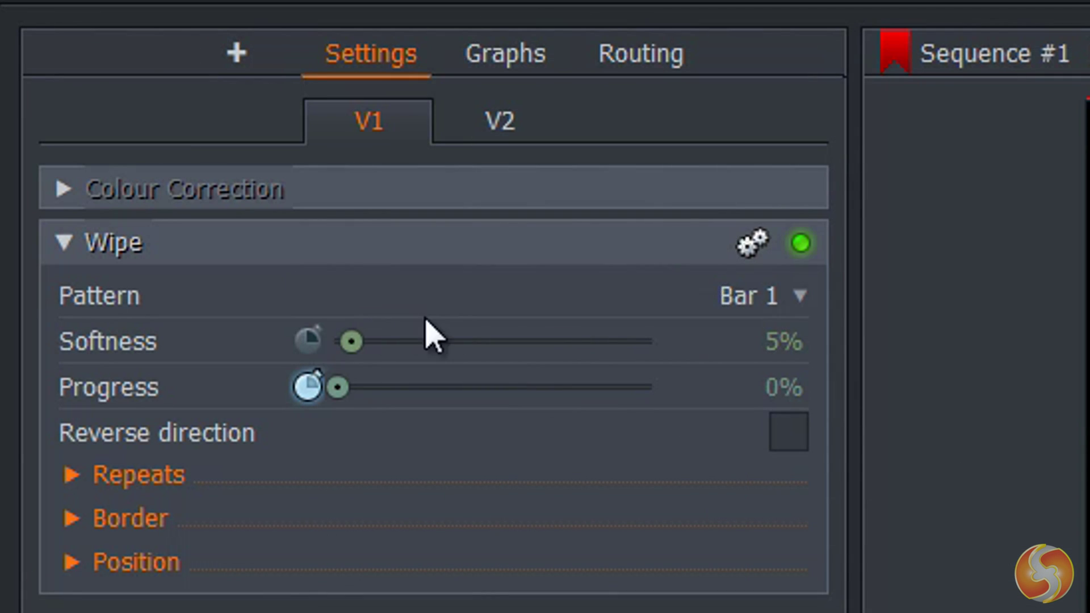
{"action": "left_click", "coordinate": [305, 387]}
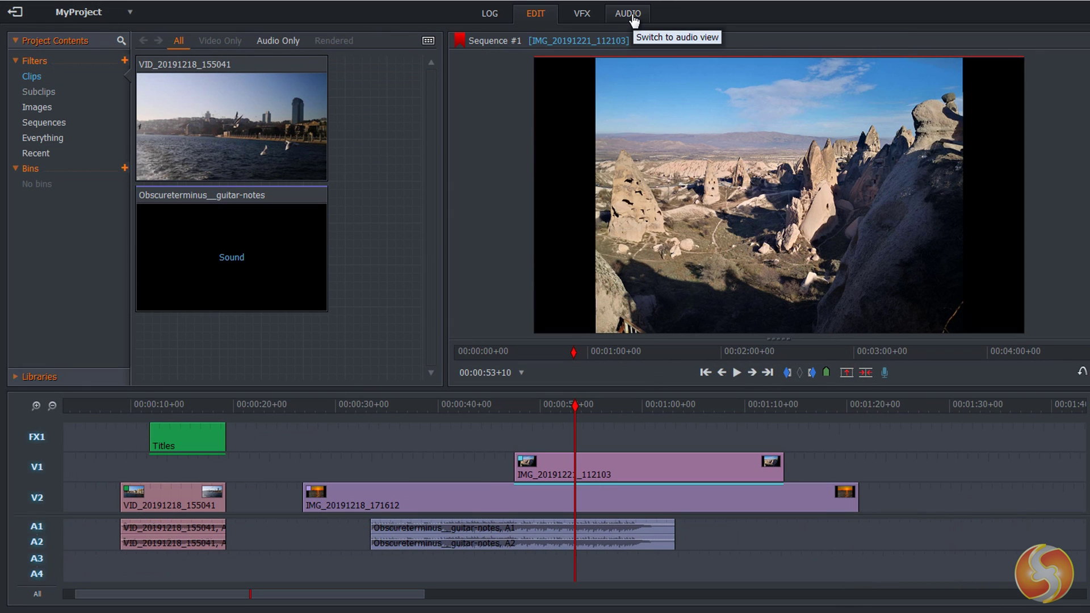
In the Audio room, set the music clip volume to -1.3 dB and add a fade-in
{"action": "left_click", "coordinate": [632, 15]}
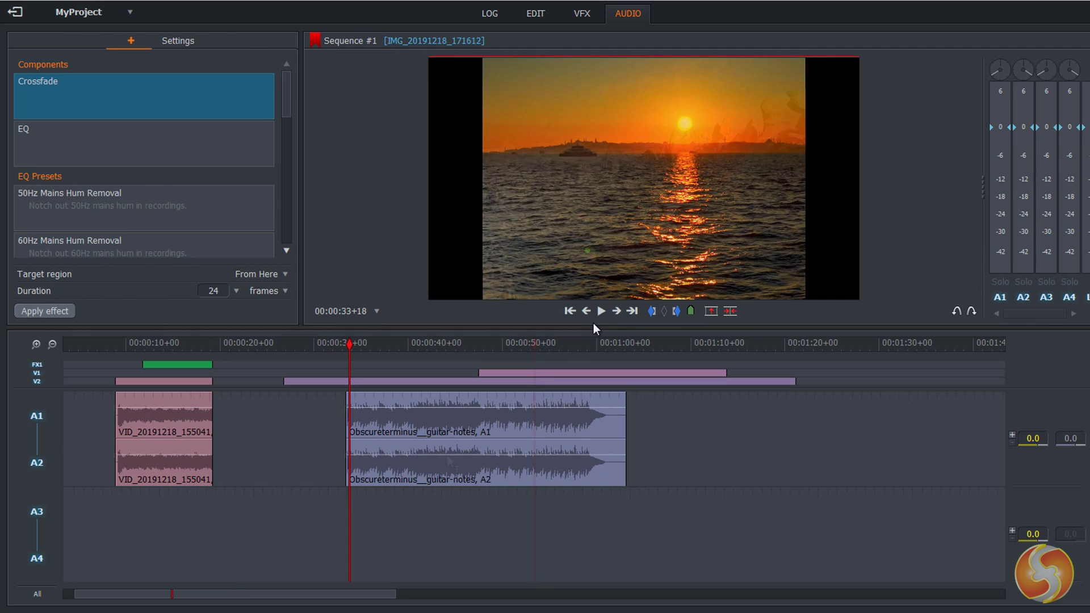
{"action": "left_click", "coordinate": [601, 311]}
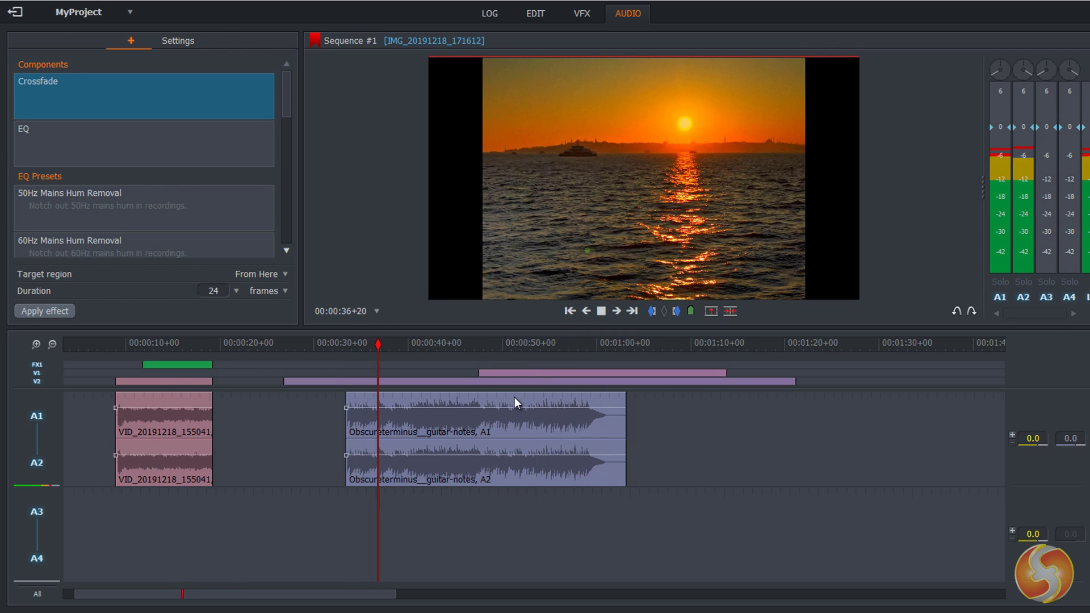
{"action": "mouse_move", "coordinate": [510, 408]}
{"action": "left_mouse_down"}
{"action": "mouse_move", "coordinate": [514, 438]}
{"action": "mouse_move", "coordinate": [514, 407]}
{"action": "left_mouse_up"}
{"action": "key", "text": "space"}
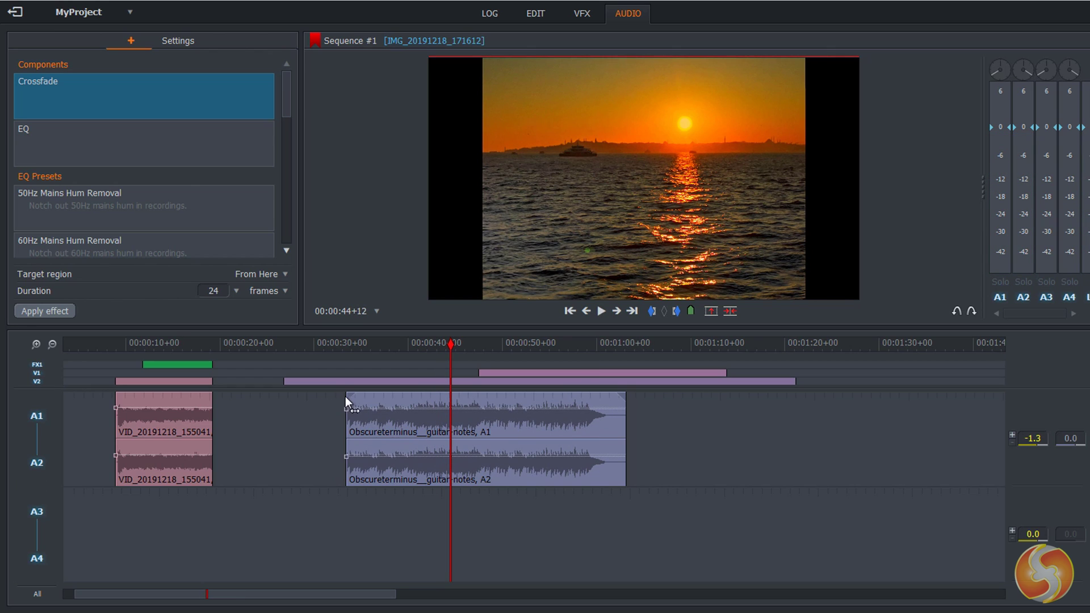
{"action": "left_click_drag", "start_coordinate": [349, 395], "coordinate": [406, 397]}
{"action": "left_click", "coordinate": [601, 311]}
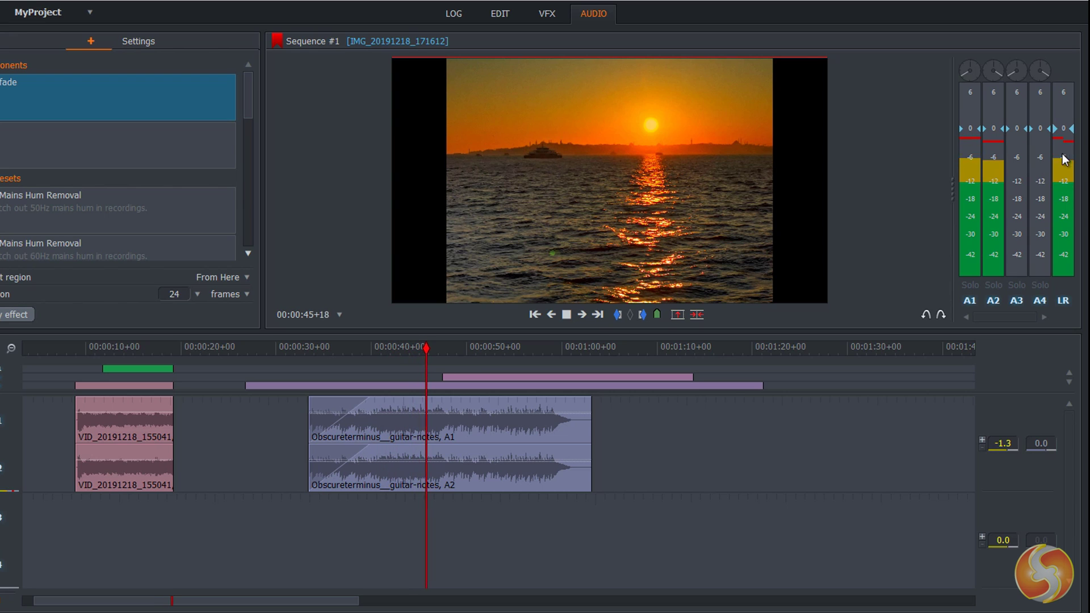
Adjust the A2 channel fader and add a high-pass EQ with a raised Band 1 frequency
{"action": "left_click", "coordinate": [1000, 130]}
{"action": "left_click_drag", "start_coordinate": [998, 222], "coordinate": [1008, 158]}
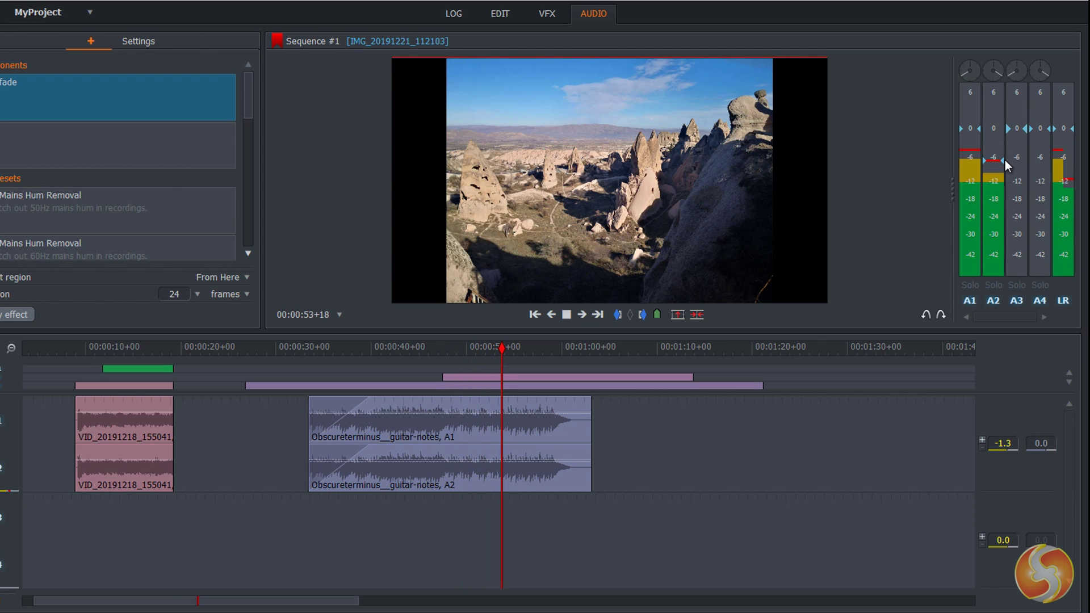
{"action": "left_click", "coordinate": [566, 316]}
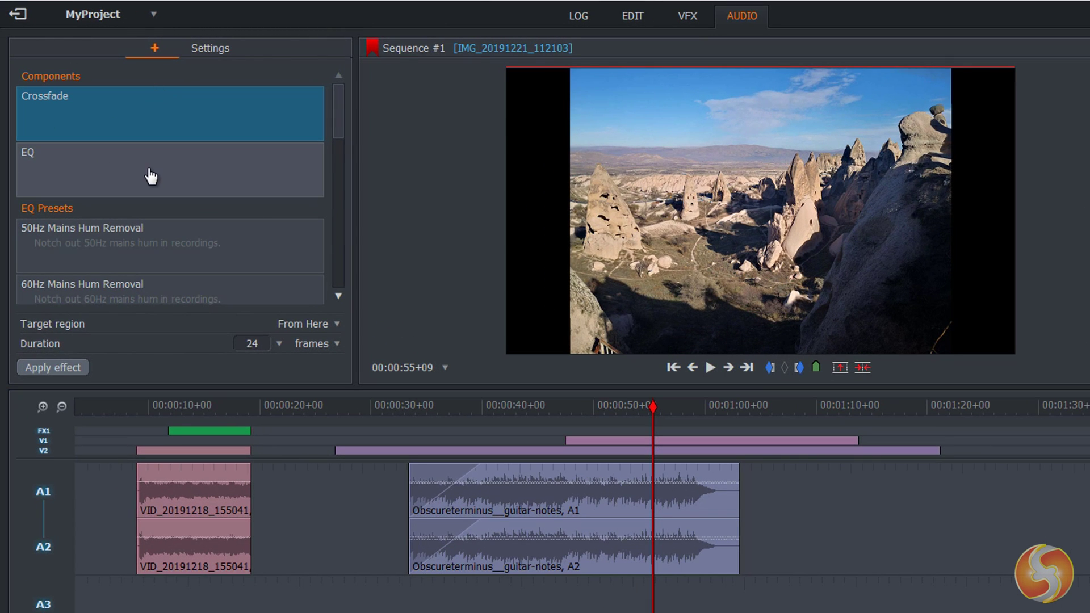
{"action": "double_click", "coordinate": [151, 176]}
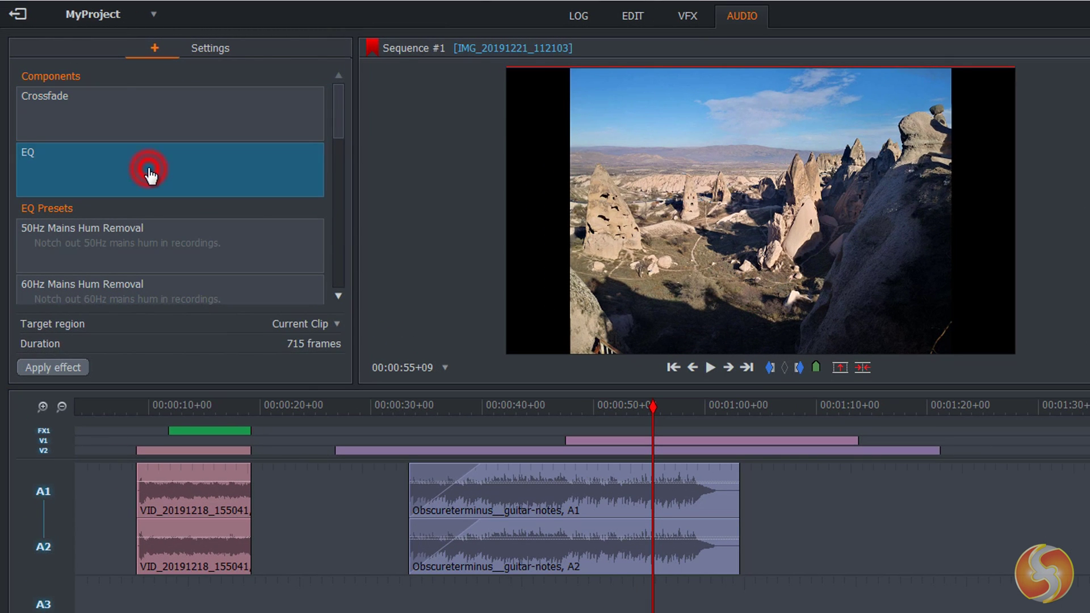
{"action": "left_click_drag", "start_coordinate": [131, 309], "coordinate": [222, 328]}
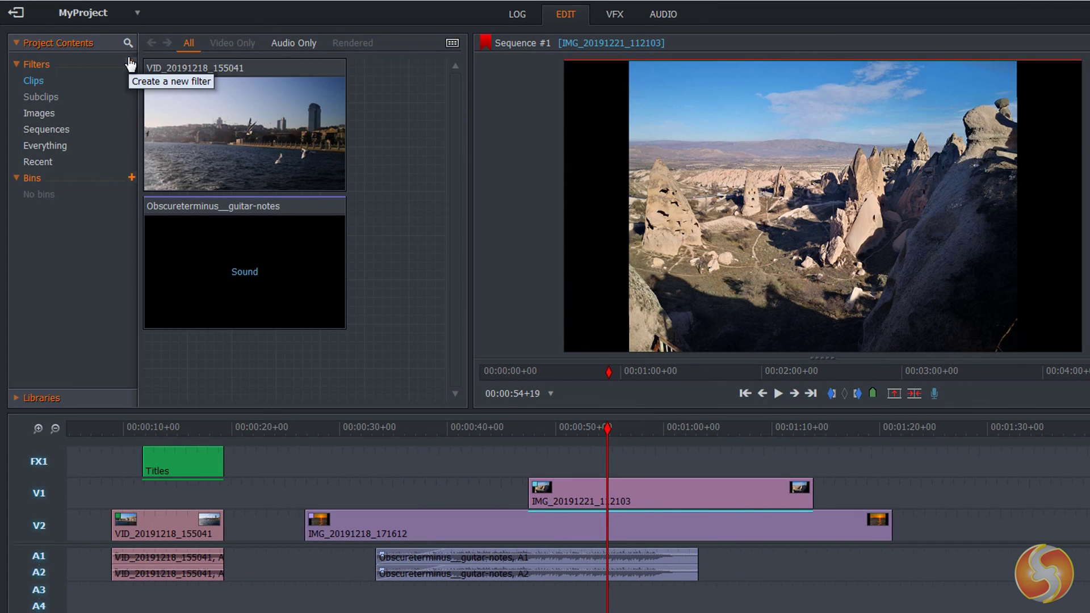
Open the H.264/MP4 (Free) export settings for the sequence
{"action": "left_click", "coordinate": [16, 18]}
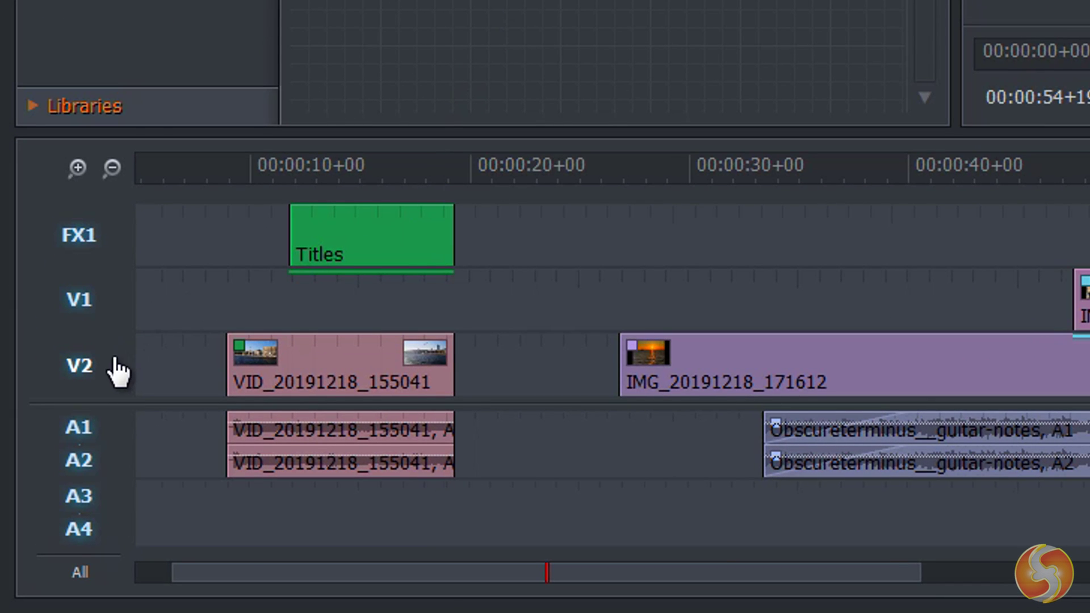
{"action": "right_click", "coordinate": [113, 362]}
{"action": "mouse_move", "coordinate": [109, 356]}
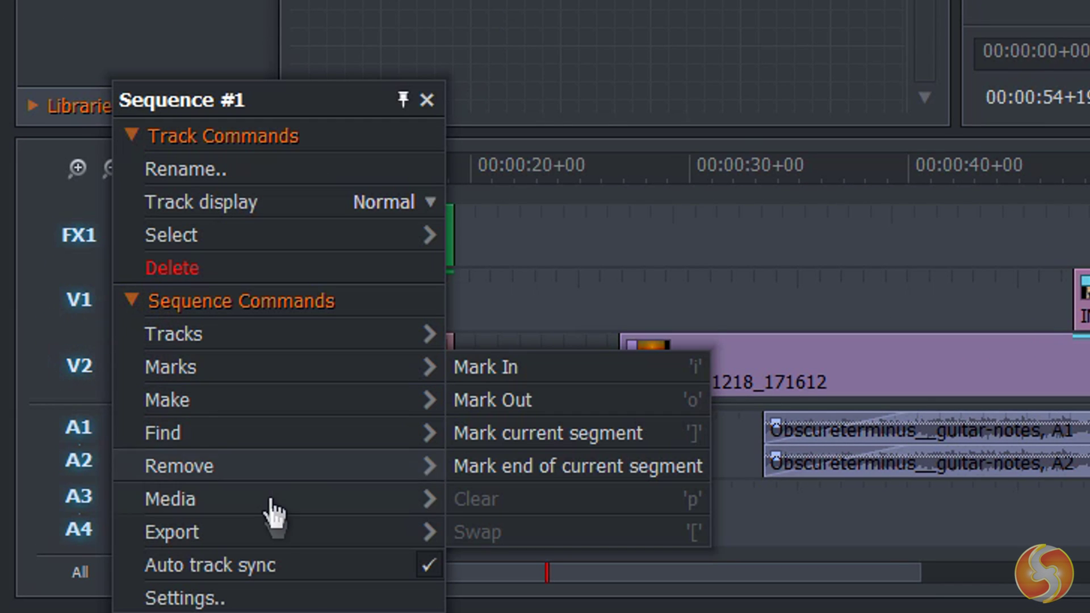
{"action": "mouse_move", "coordinate": [270, 536]}
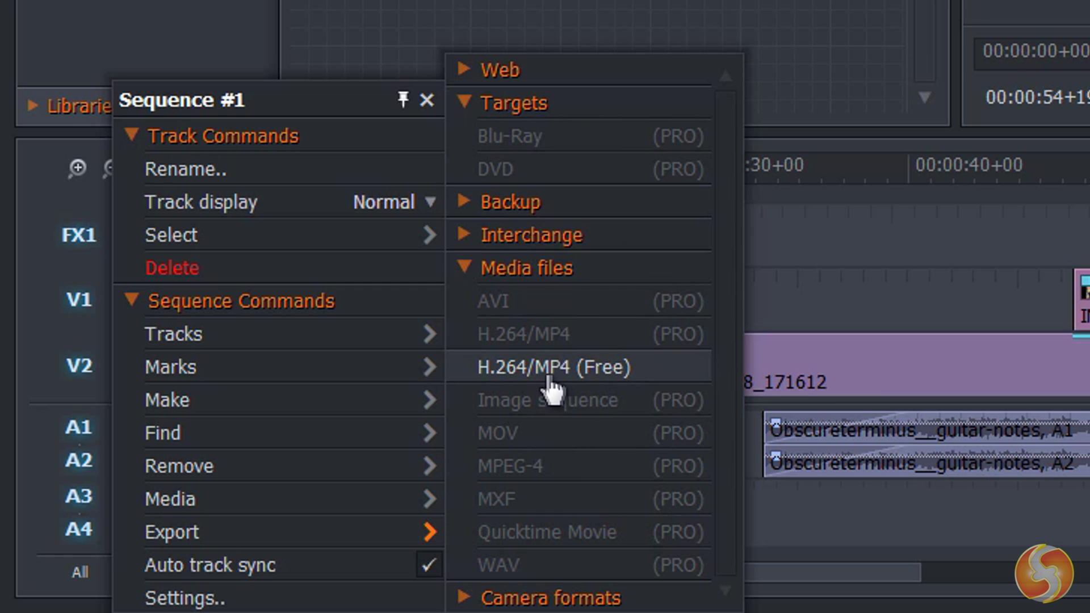
{"action": "left_click", "coordinate": [585, 379]}
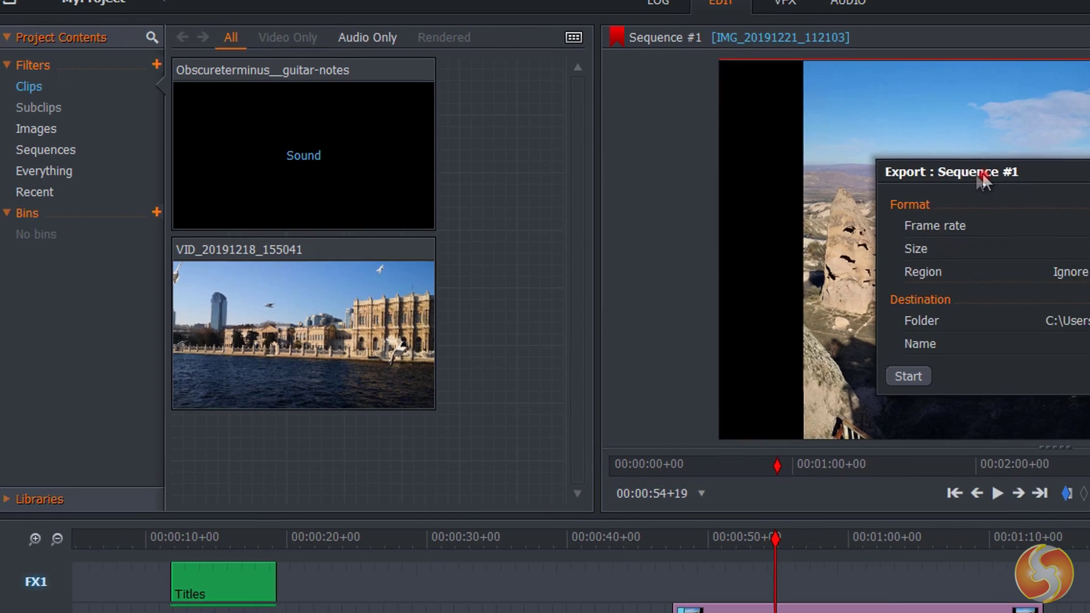
{"action": "left_click_drag", "start_coordinate": [982, 172], "coordinate": [560, 199]}
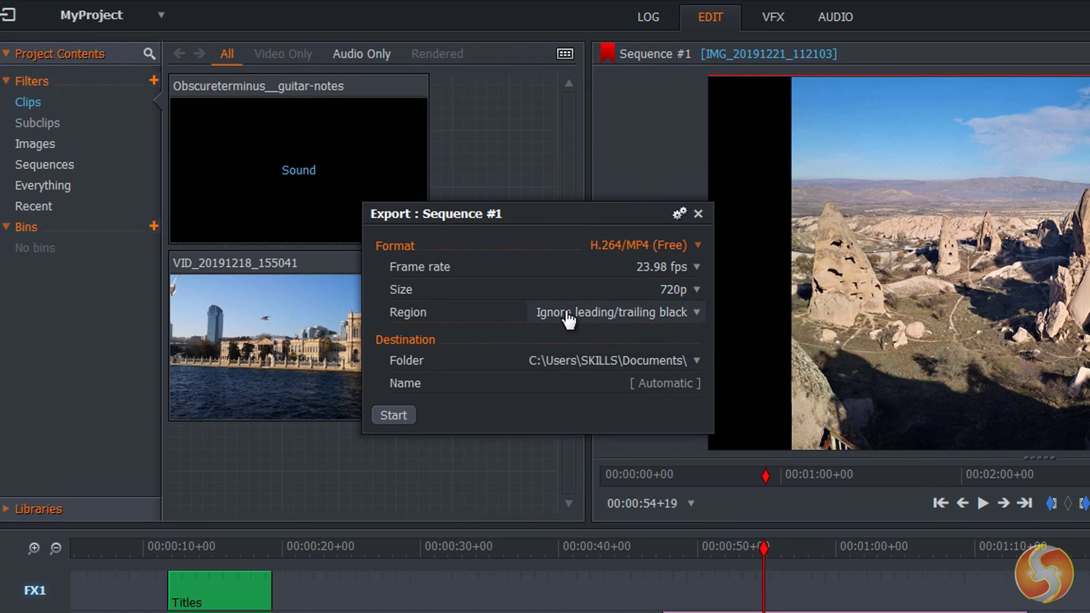
Keep H.264/MP4 (Free), 23.98 fps and 720p, and start the export
{"action": "left_click", "coordinate": [700, 247]}
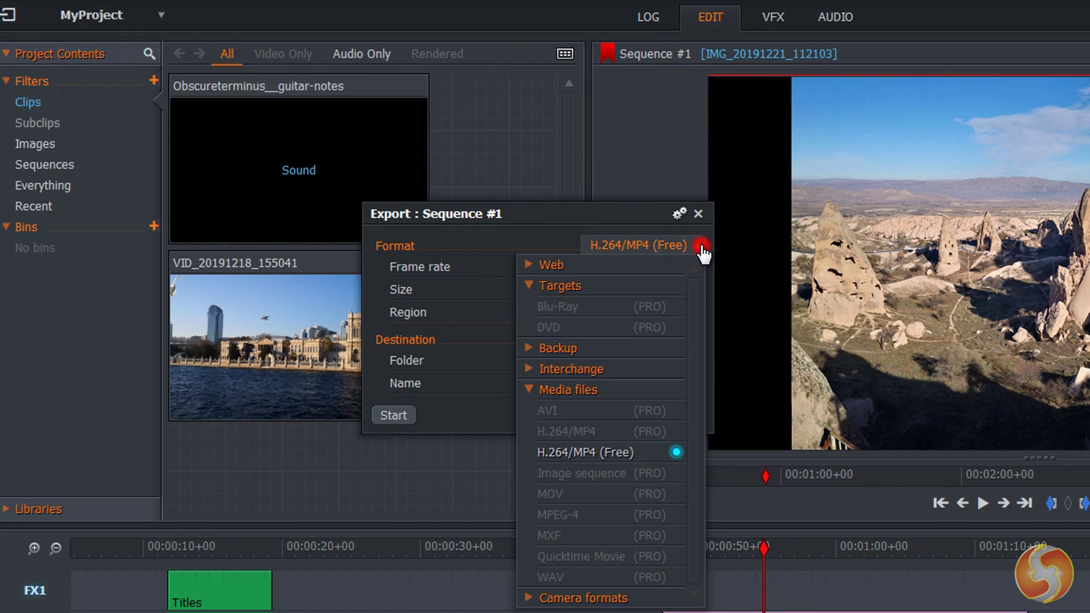
{"action": "left_click", "coordinate": [697, 245]}
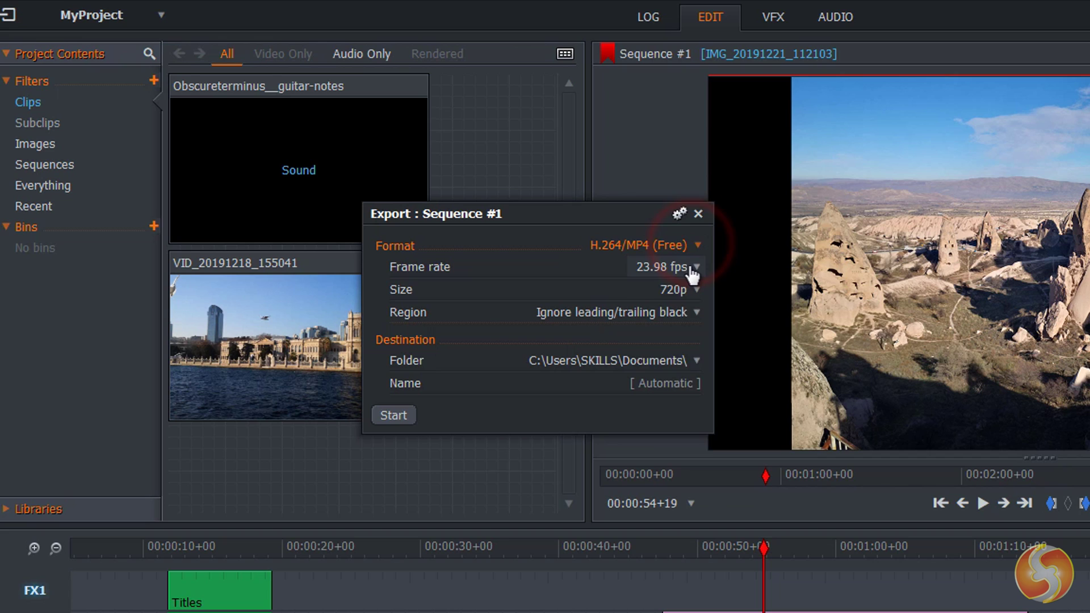
{"action": "left_click", "coordinate": [694, 268]}
{"action": "left_click", "coordinate": [695, 268]}
{"action": "left_click", "coordinate": [693, 290]}
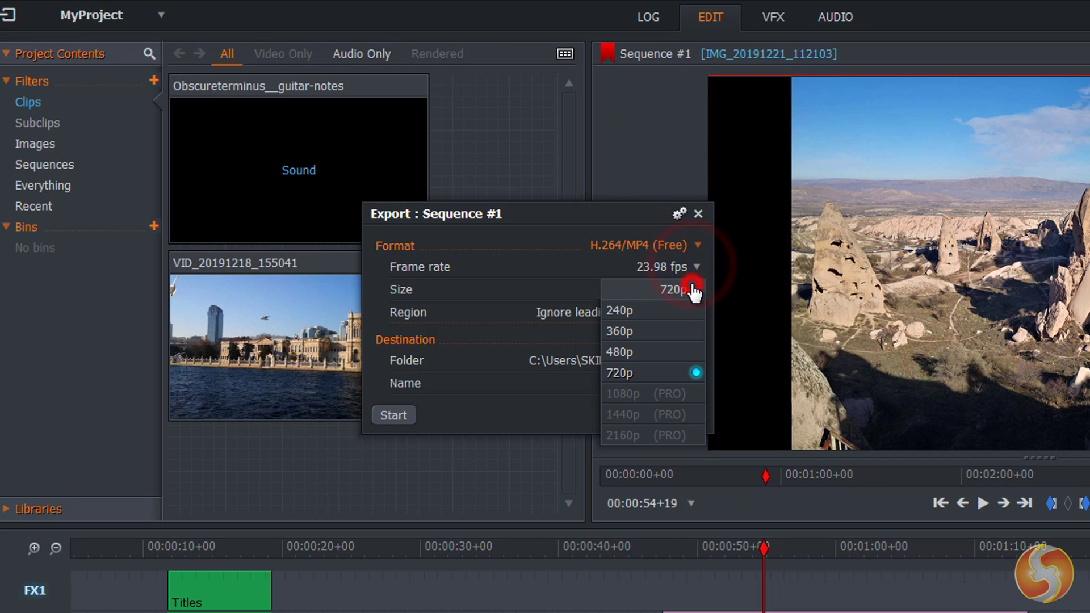
{"action": "left_click", "coordinate": [663, 375]}
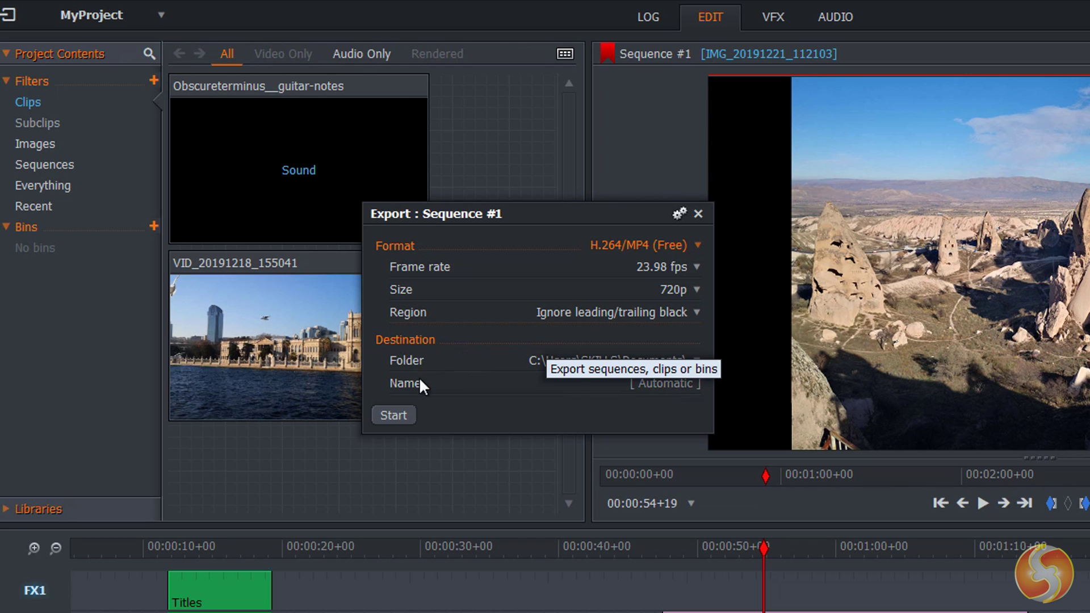
{"action": "left_click", "coordinate": [400, 416]}
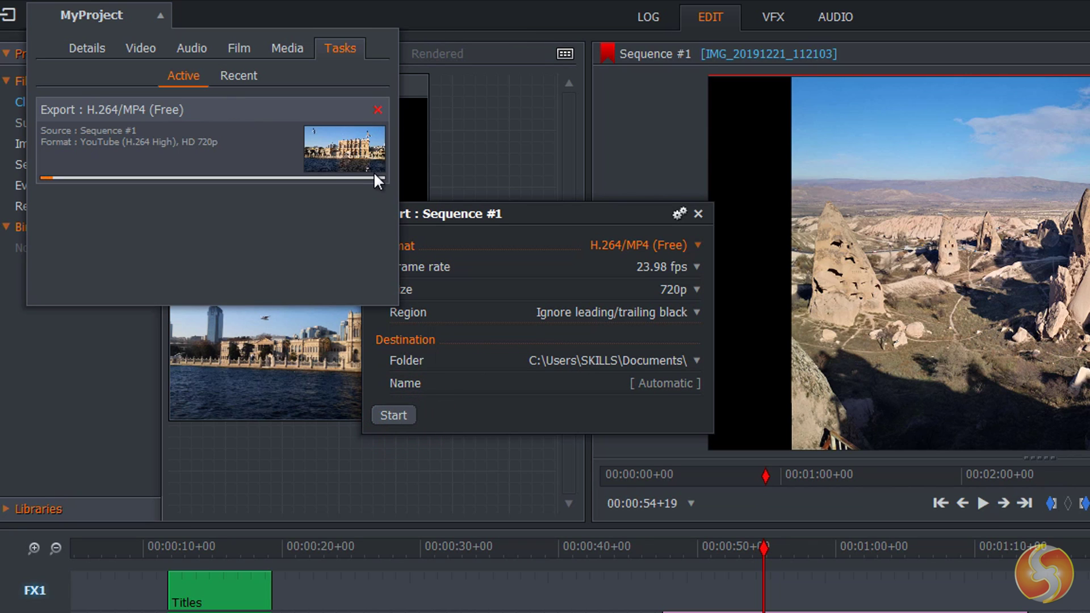